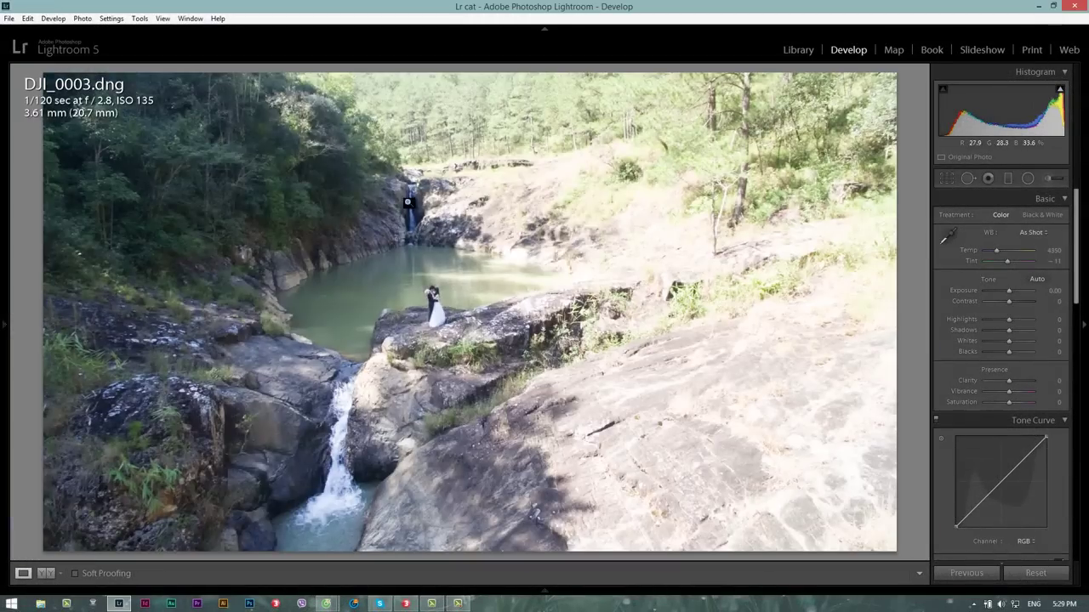
- Set Exposure -1.07, Highlights -43, add contrast and vibrance, and apply the Medium Contrast point curve
mouse_move(1009, 290)
mouse_down()
mouse_move(998, 319)
mouse_move(1019, 330)
mouse_move(1006, 351)
mouse_move(1011, 340)
mouse_up()
drag(1008, 380, 1014, 391)
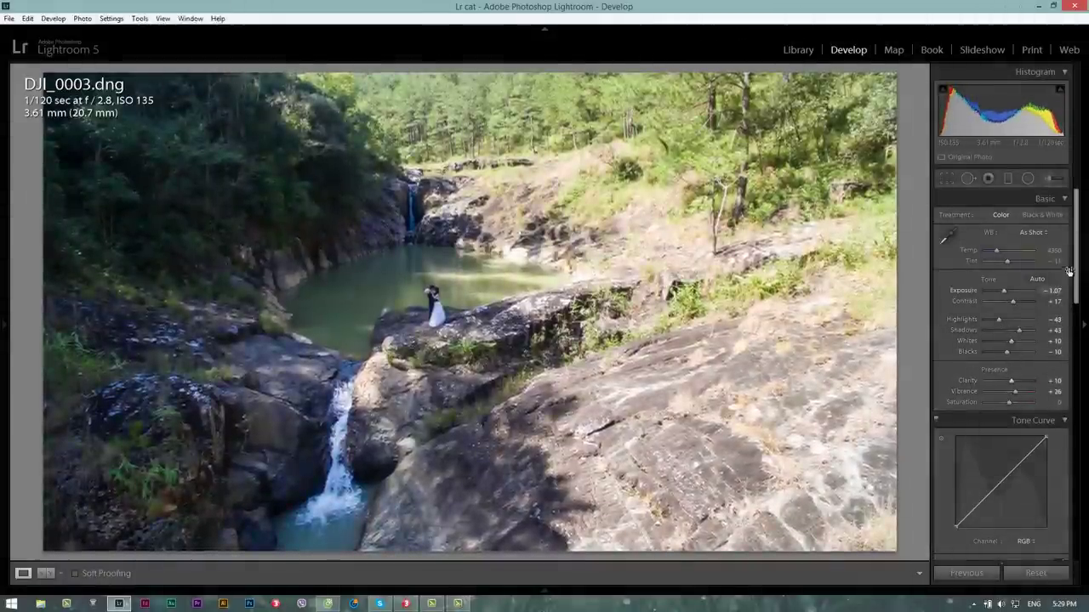
scroll(1011, 386, down, 4)
click(1017, 405)
click(1012, 425)
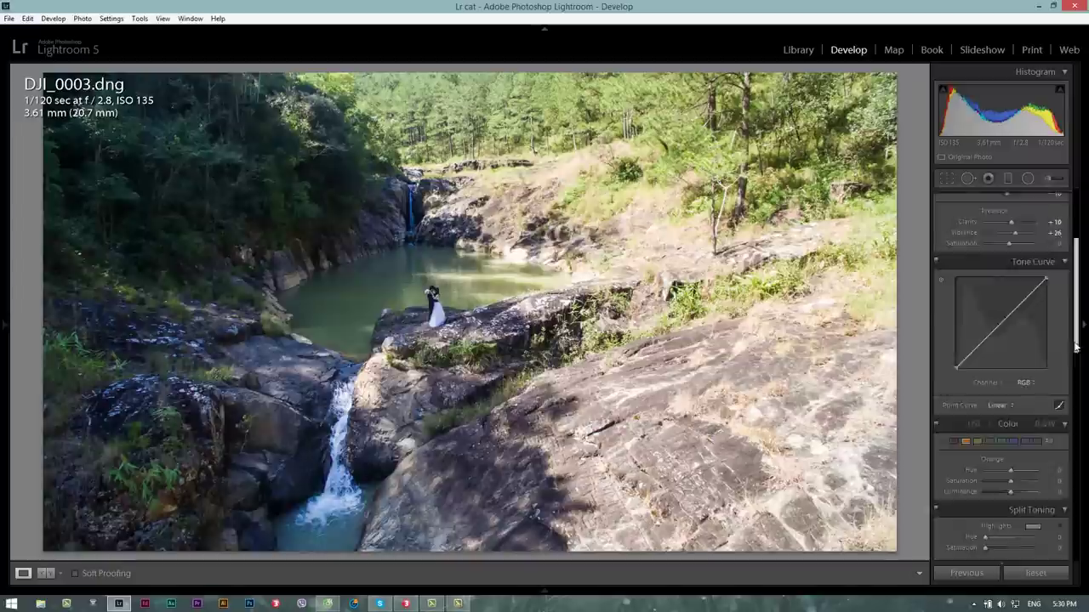
- Add sharpening and noise reduction in the Detail panel
scroll(999, 388, down, 5)
drag(987, 381, 1000, 381)
drag(996, 320, 1005, 327)
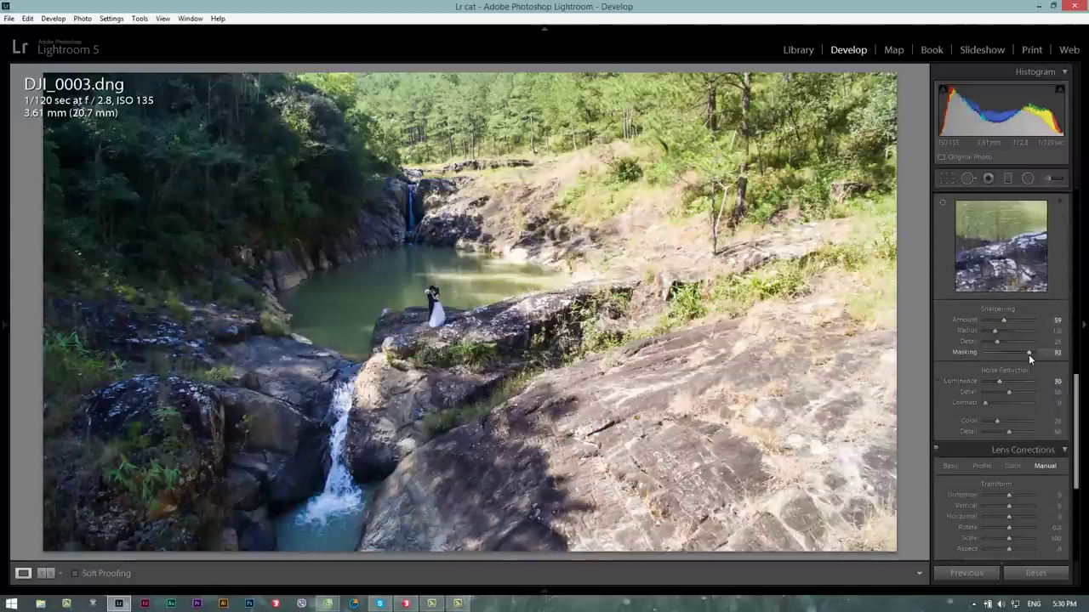
scroll(1017, 349, up, 3)
scroll(1012, 340, up, 3)
scroll(1004, 327, up, 3)
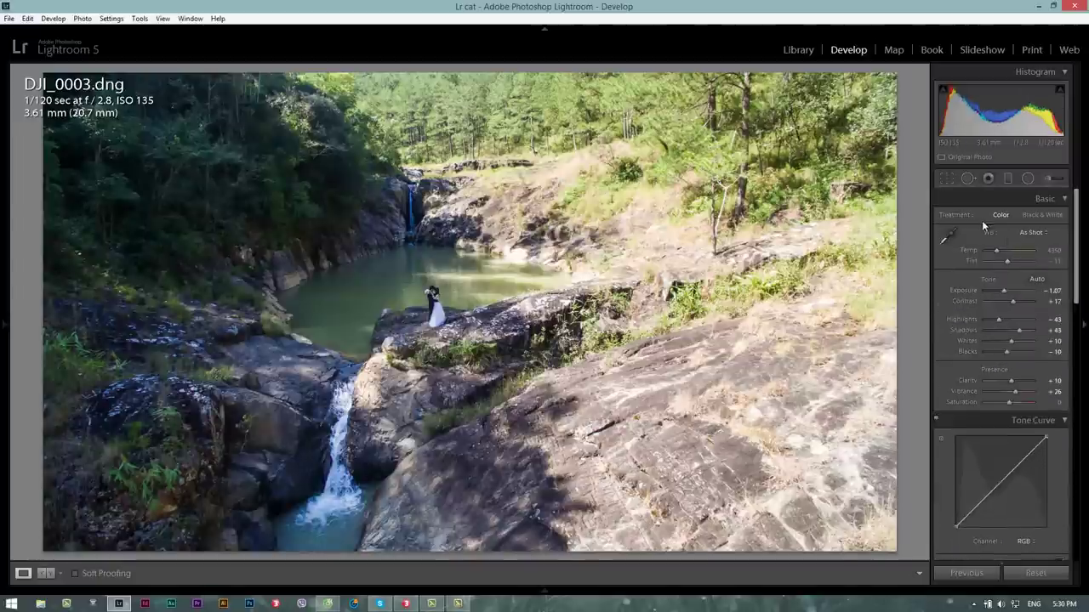
- Reset the Adjustment Brush to Exposure -2.00 and paint over the right-hand rock
key(k)
double_click(952, 218)
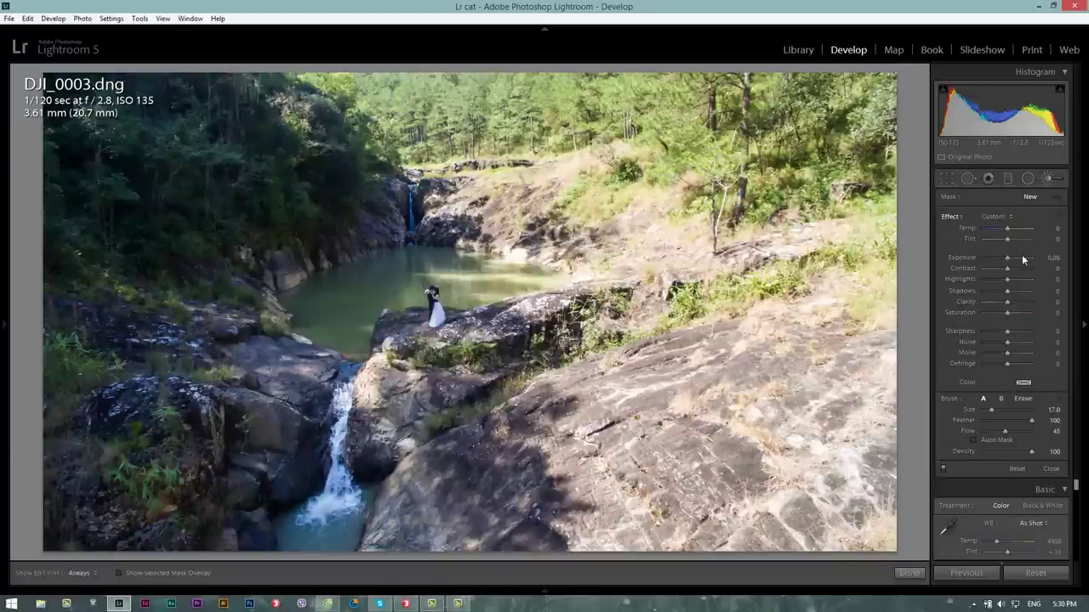
drag(992, 259, 991, 258)
scroll(772, 250, up, 1)
mouse_move(816, 252)
mouse_down()
mouse_move(739, 334)
mouse_move(786, 302)
mouse_move(794, 431)
mouse_up()
- Extend the darkening mask over the lower-right, left-hand, upper-right and central rocks
key(o)
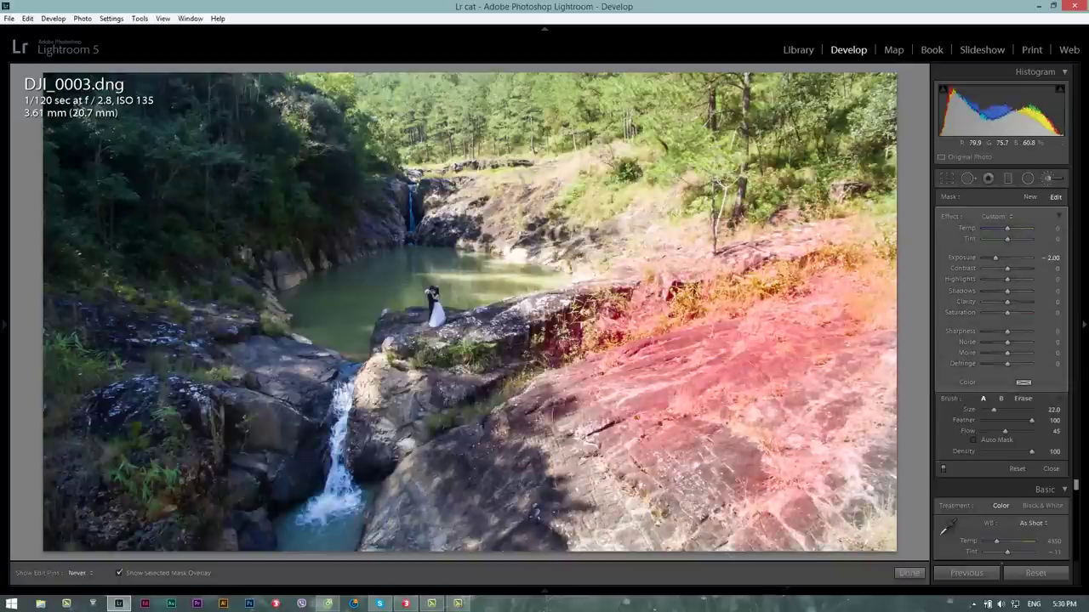
drag(698, 409, 842, 511)
mouse_move(442, 425)
mouse_down()
mouse_move(79, 366)
mouse_move(196, 511)
mouse_up()
drag(850, 255, 647, 314)
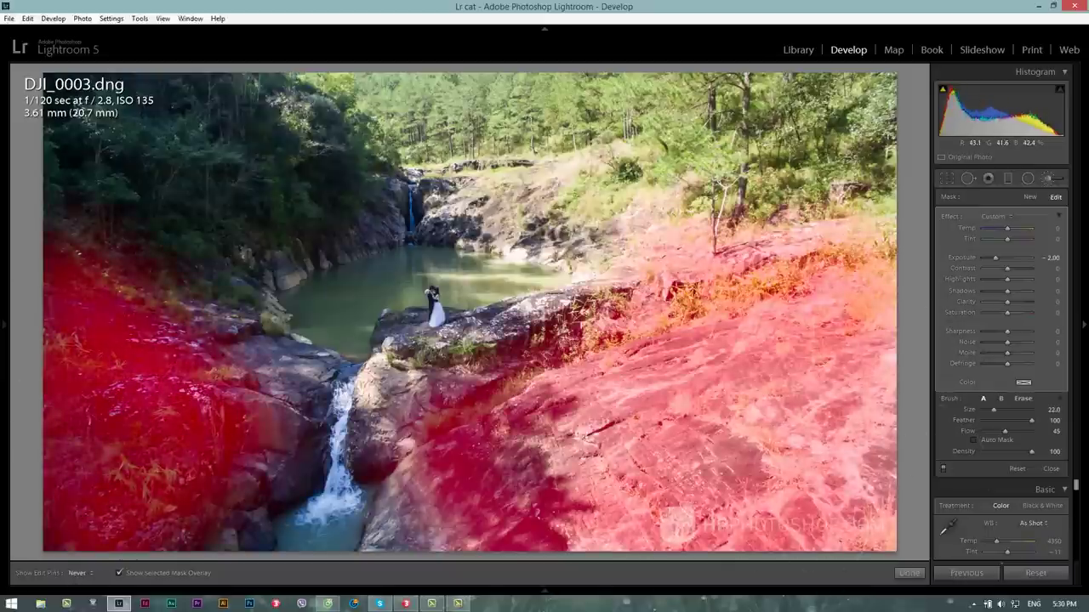
key(h)
drag(608, 460, 562, 349)
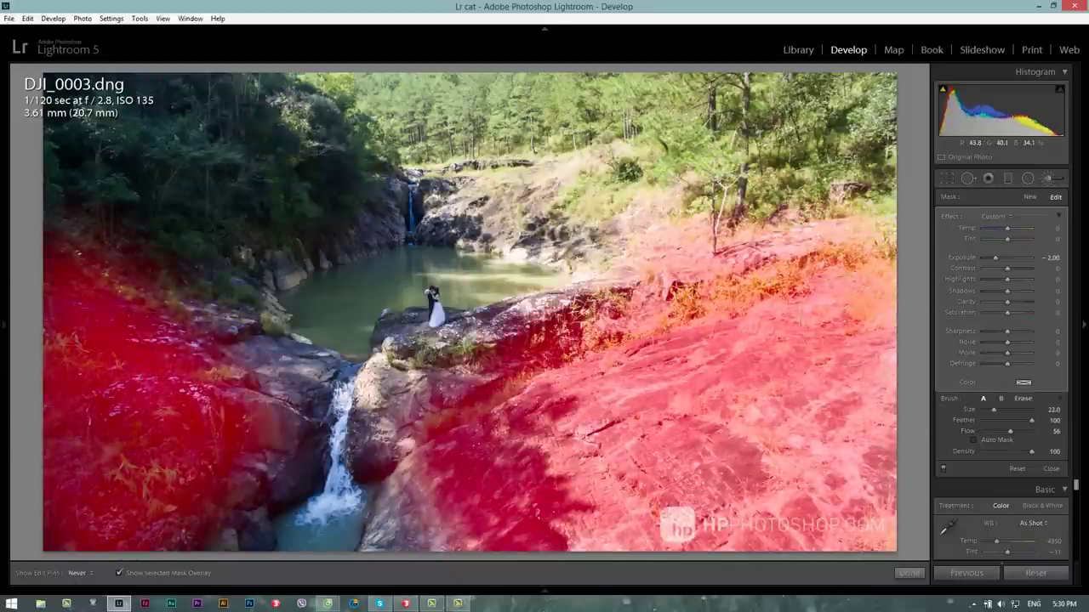
key(h)
- Deepen the painted rocks' local exposure to -3.52
key(o)
drag(995, 256, 986, 257)
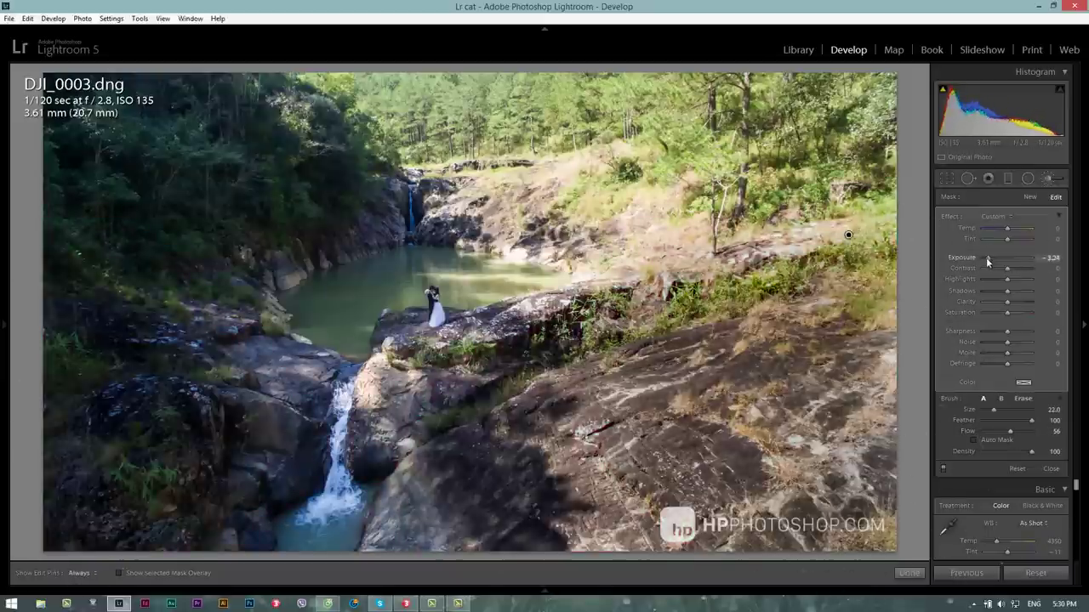
key(h)
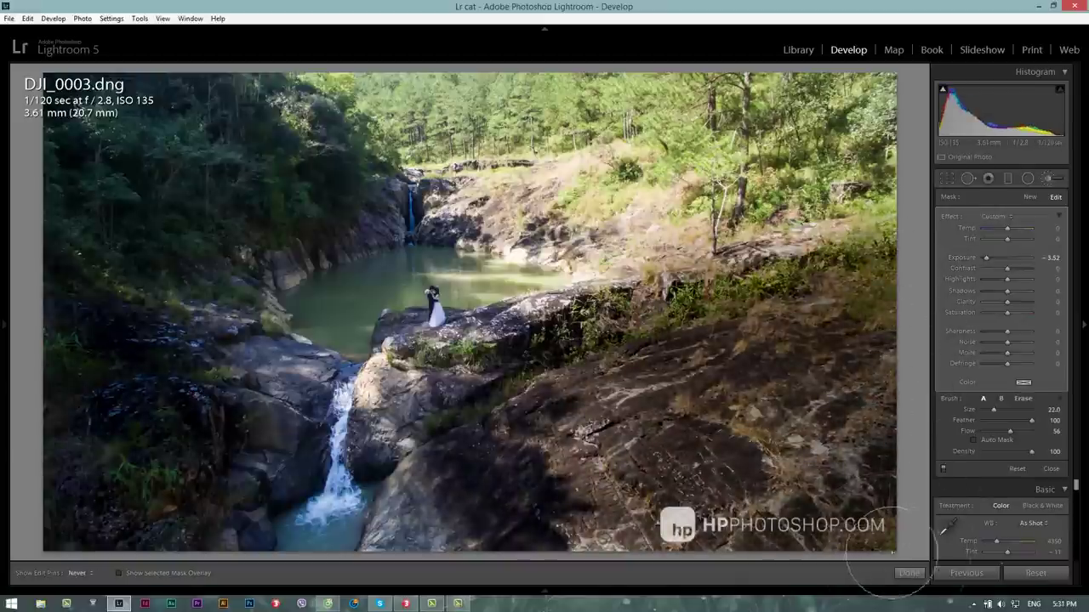
drag(848, 235, 715, 311)
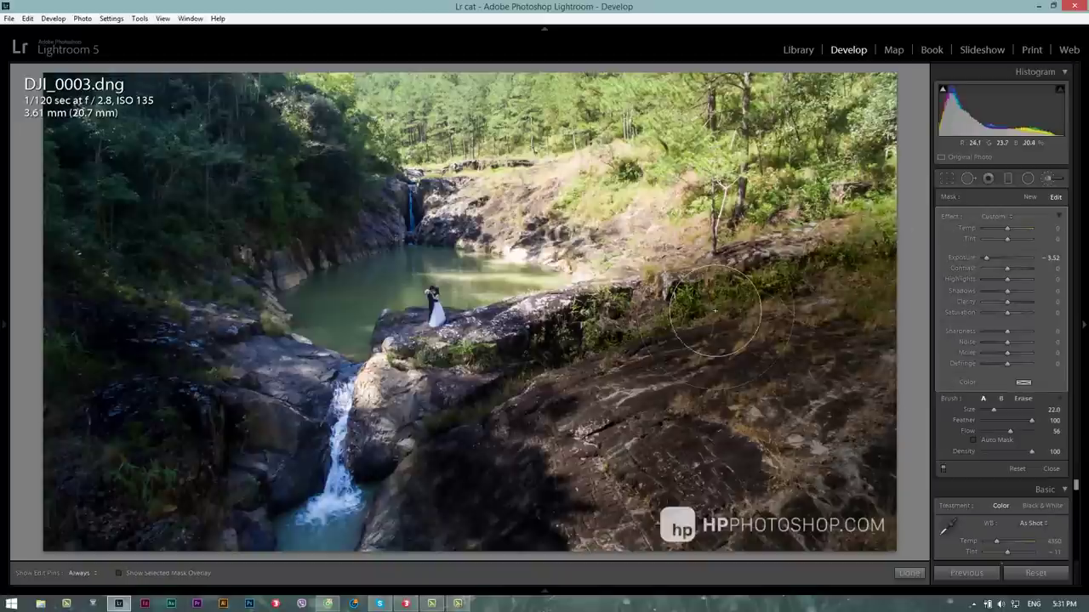
- Paint a new small brush brightening parts of the rocks at Exposure +1.05
click(1029, 196)
drag(986, 257, 1010, 256)
scroll(580, 416, down, 5)
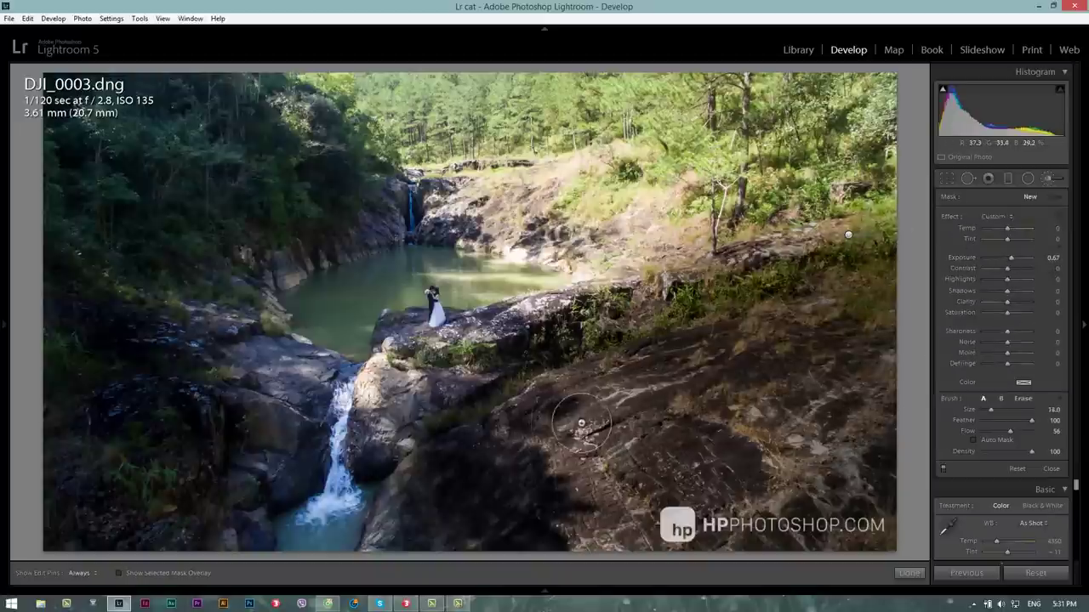
key(h)
key(h)
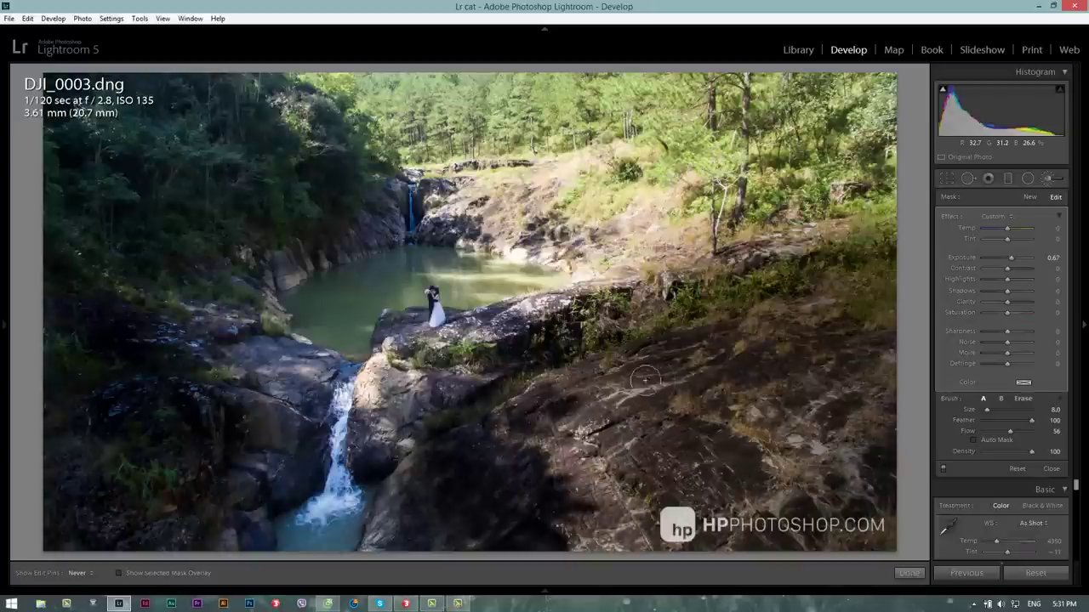
key(h)
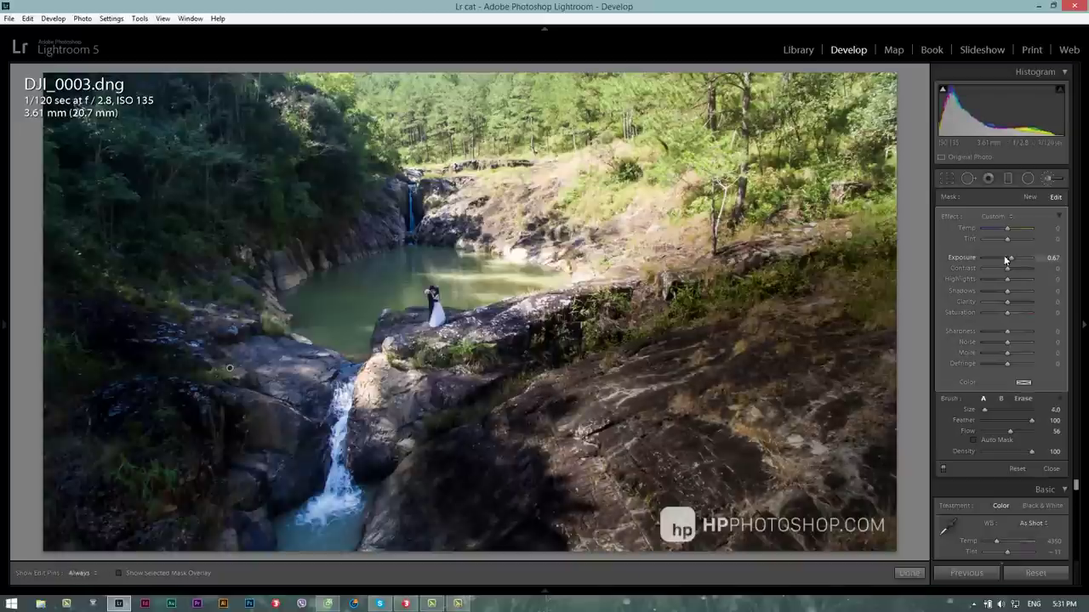
key(h)
drag(1011, 257, 1011, 261)
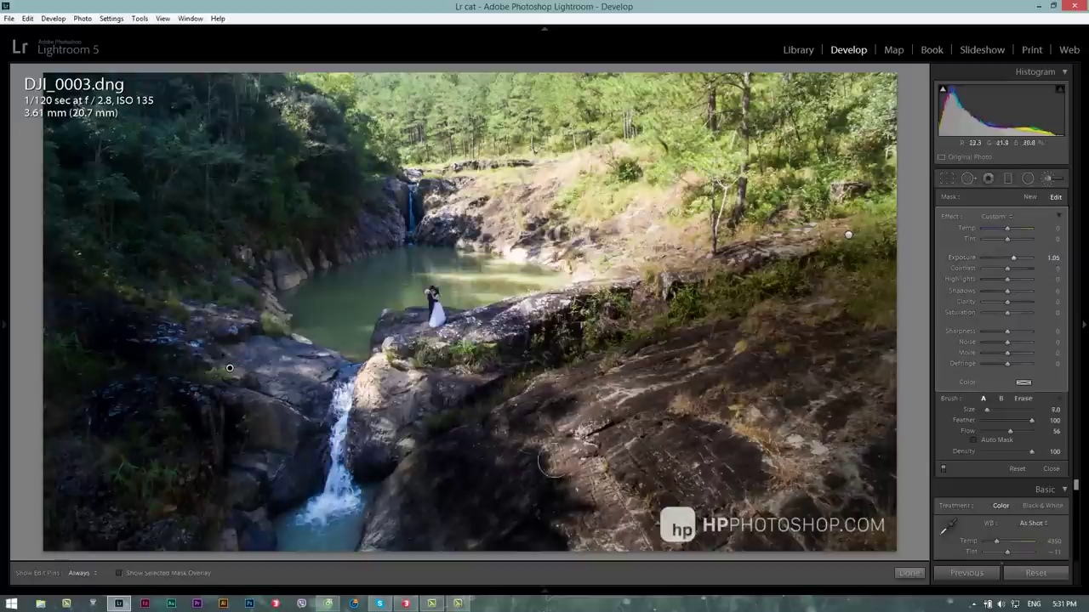
key(bracketright)
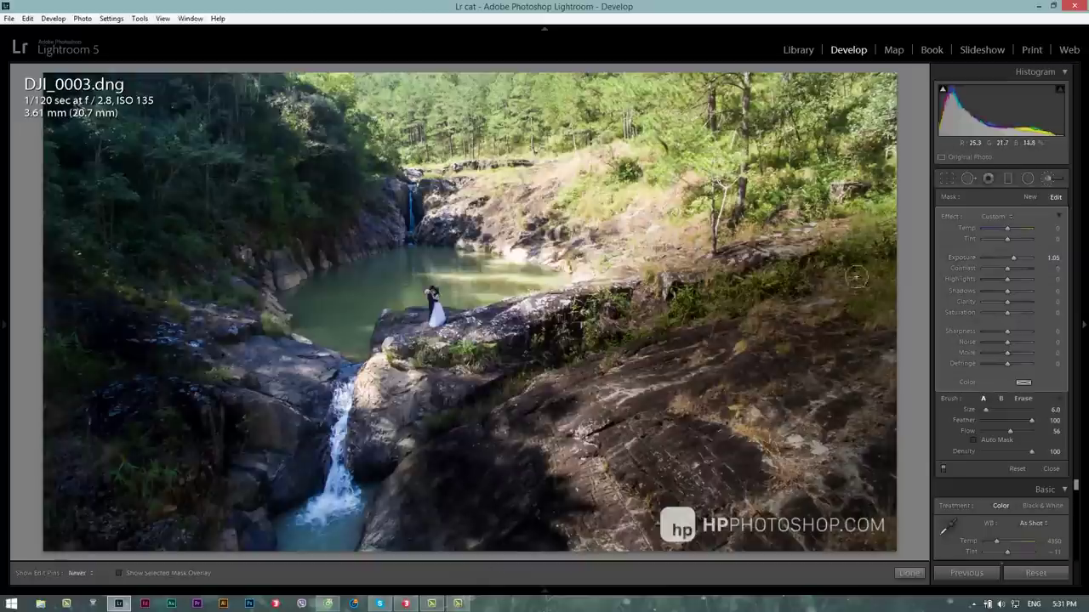
key(h)
- Paint a -0.86 exposure brush over the upper hillside, then ready a Radial Filter at Exposure 2.00
click(1031, 196)
drag(1004, 267, 1008, 267)
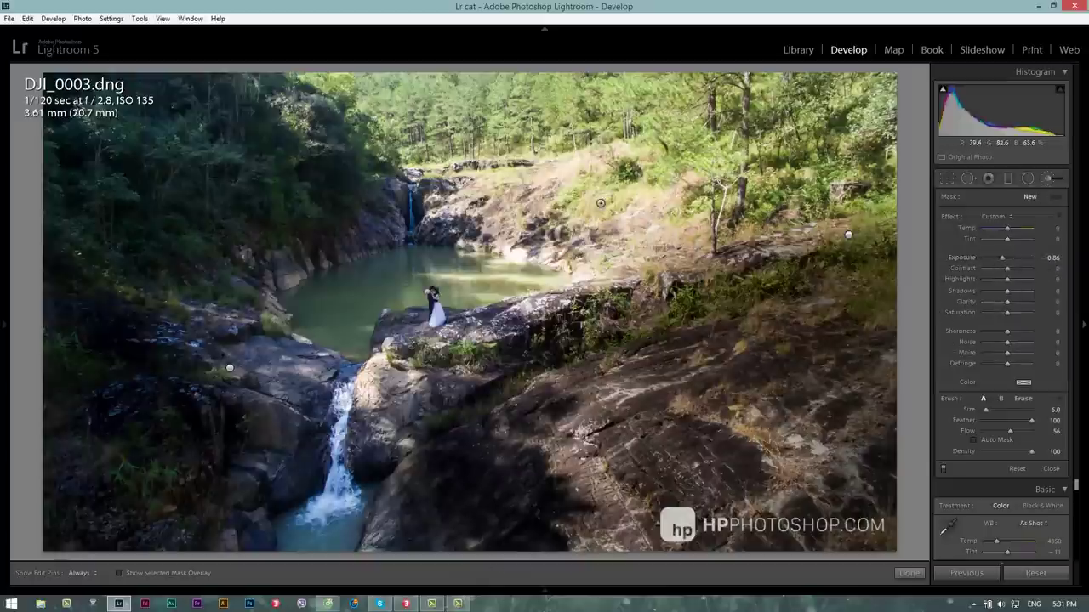
key(h)
key(bracketright)
drag(599, 198, 894, 170)
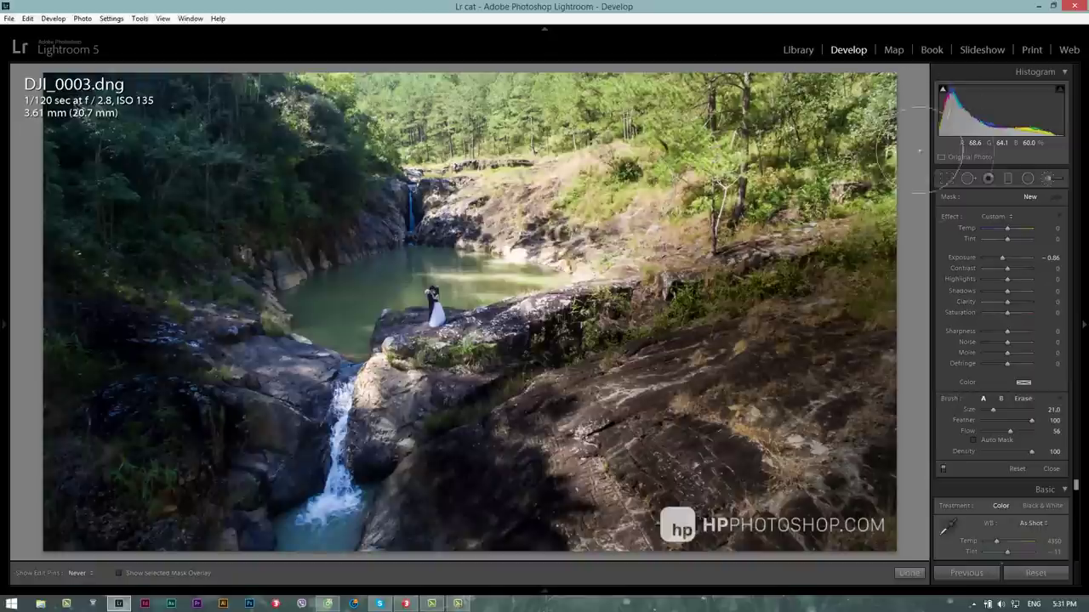
key(h)
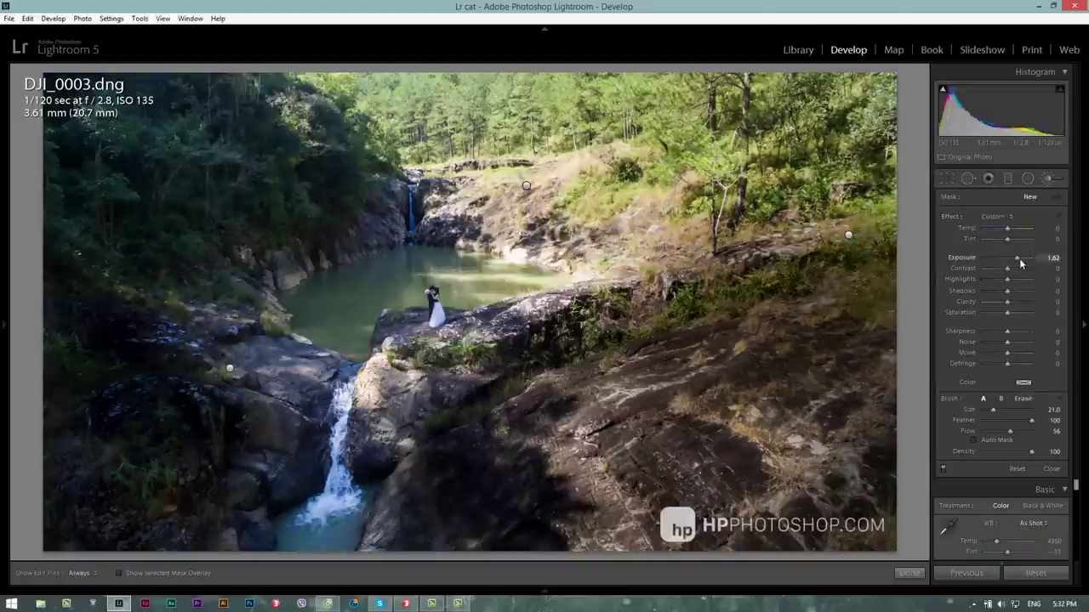
drag(1021, 263, 1024, 263)
key(shift+m)
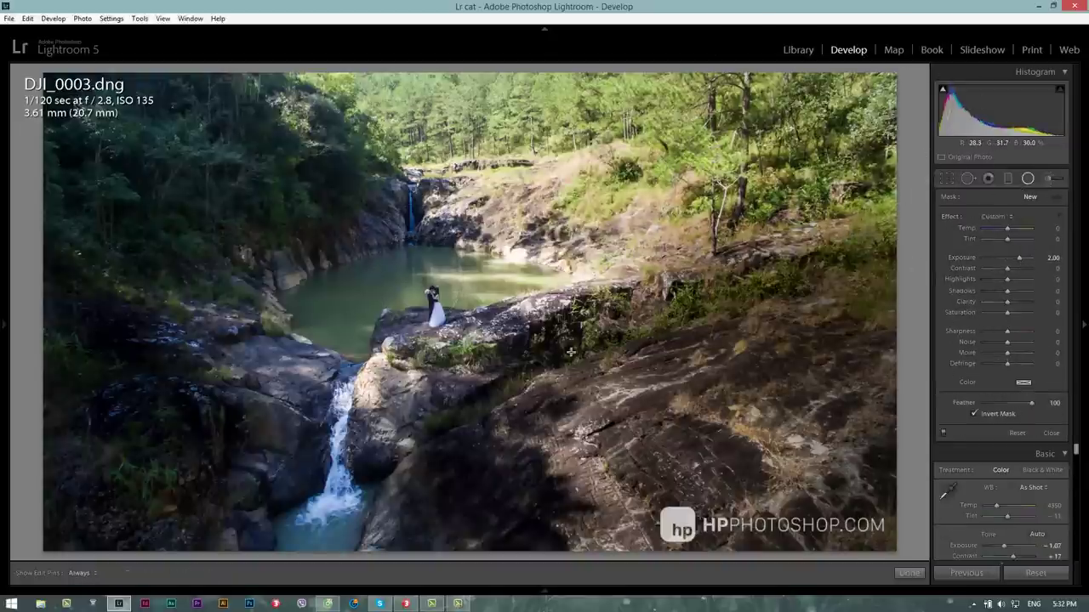
- Draw a radial filter around the pool with lower highlights, cooler temperature and more contrast
drag(407, 278, 645, 383)
drag(1008, 279, 996, 279)
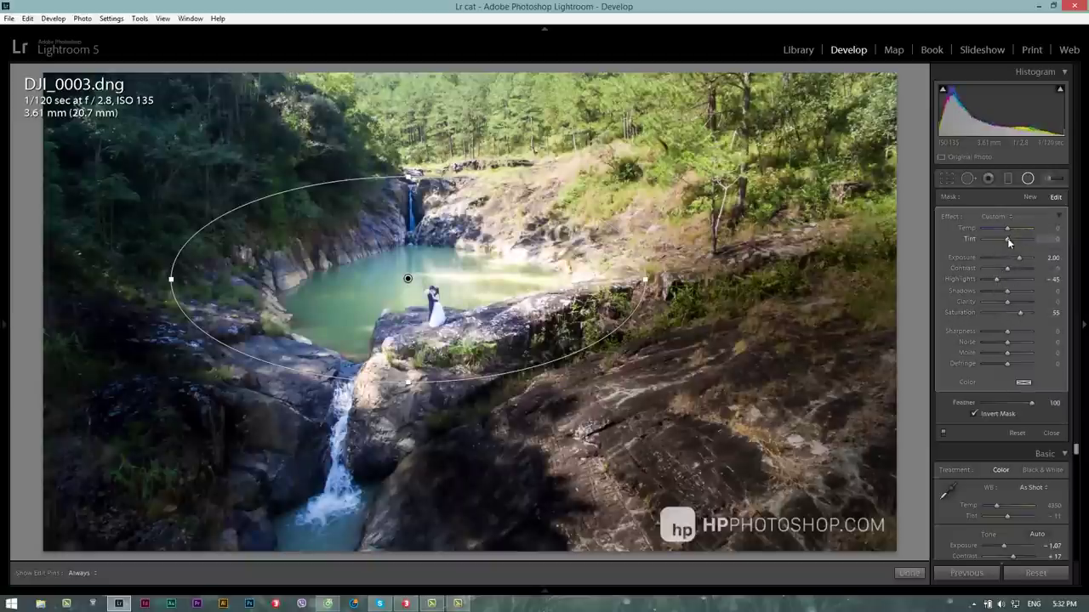
drag(1006, 232, 1003, 230)
drag(1007, 269, 1014, 273)
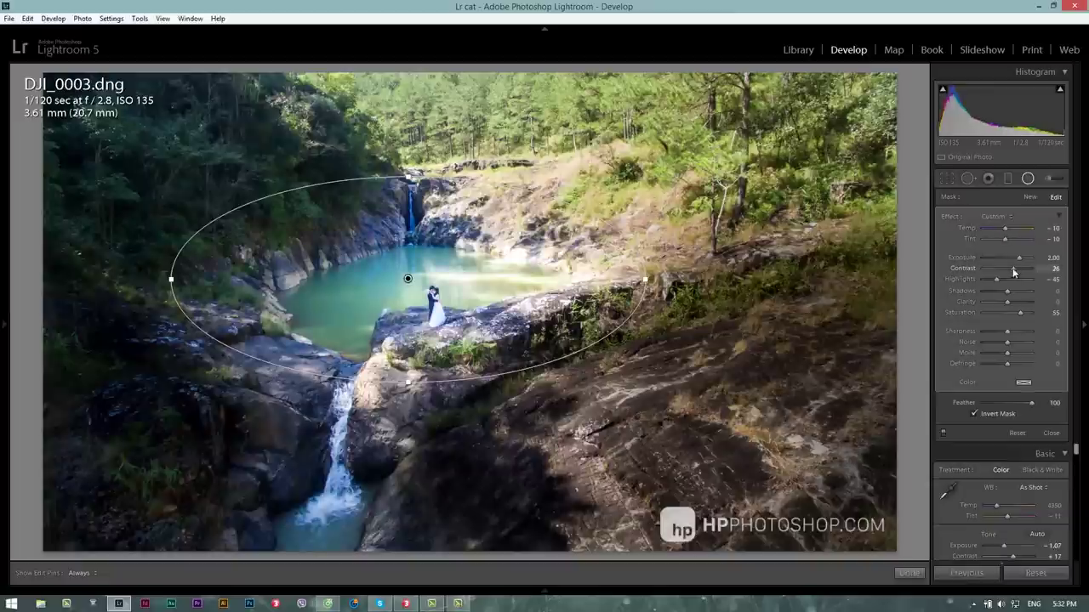
click(1051, 433)
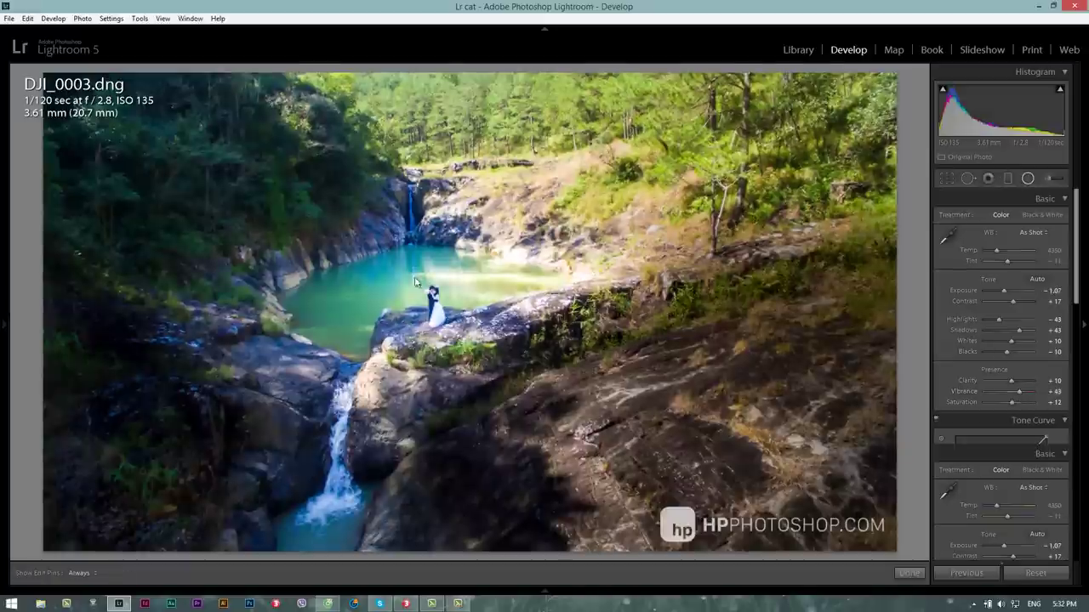
- Set global Blacks to +5 and Whites to -10
click(1028, 178)
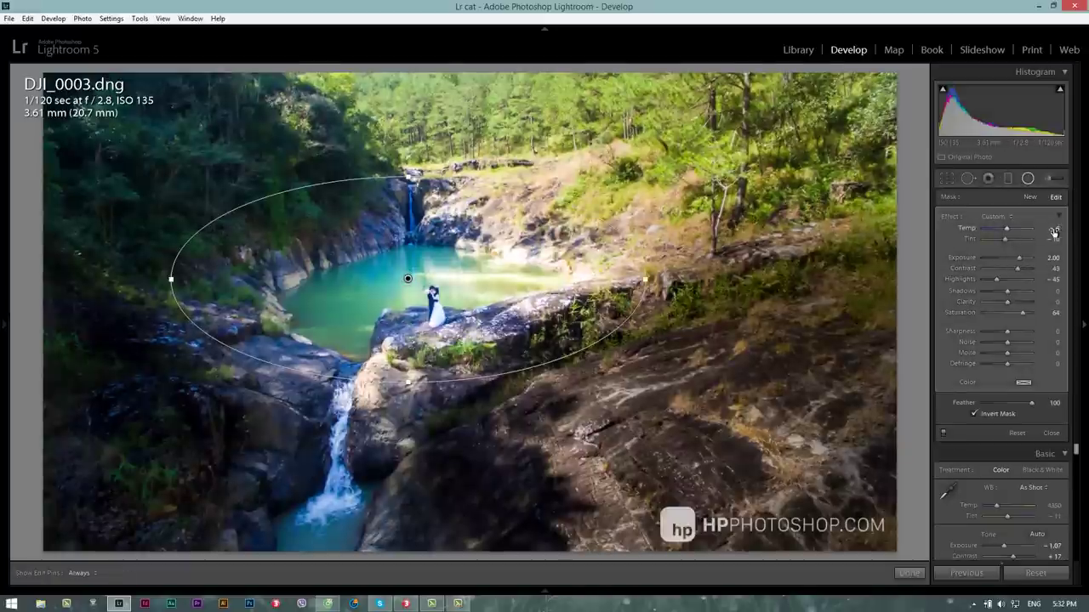
click(910, 572)
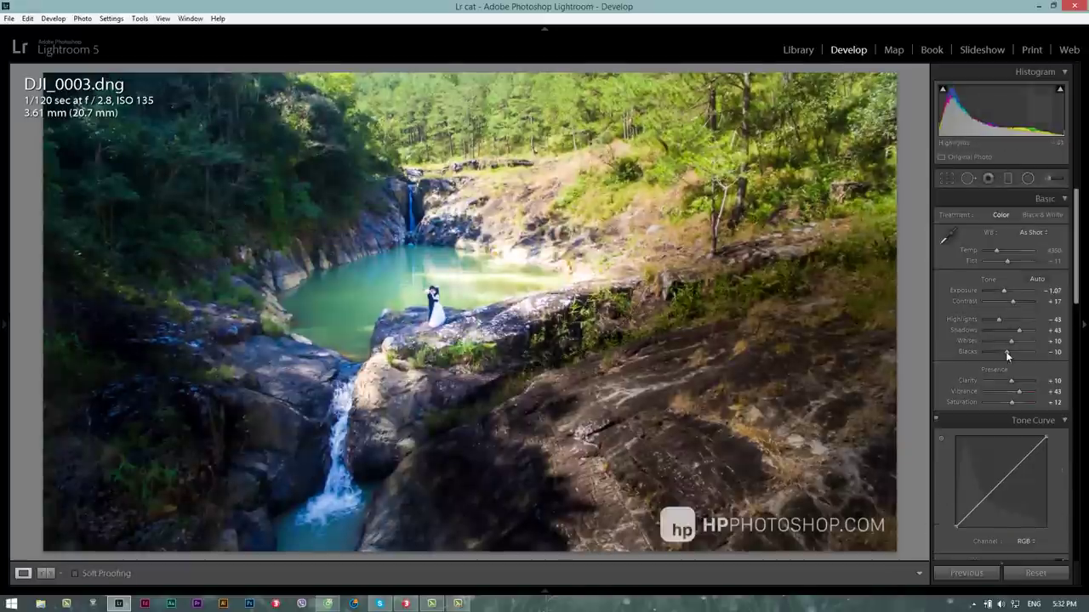
drag(1007, 353, 1006, 340)
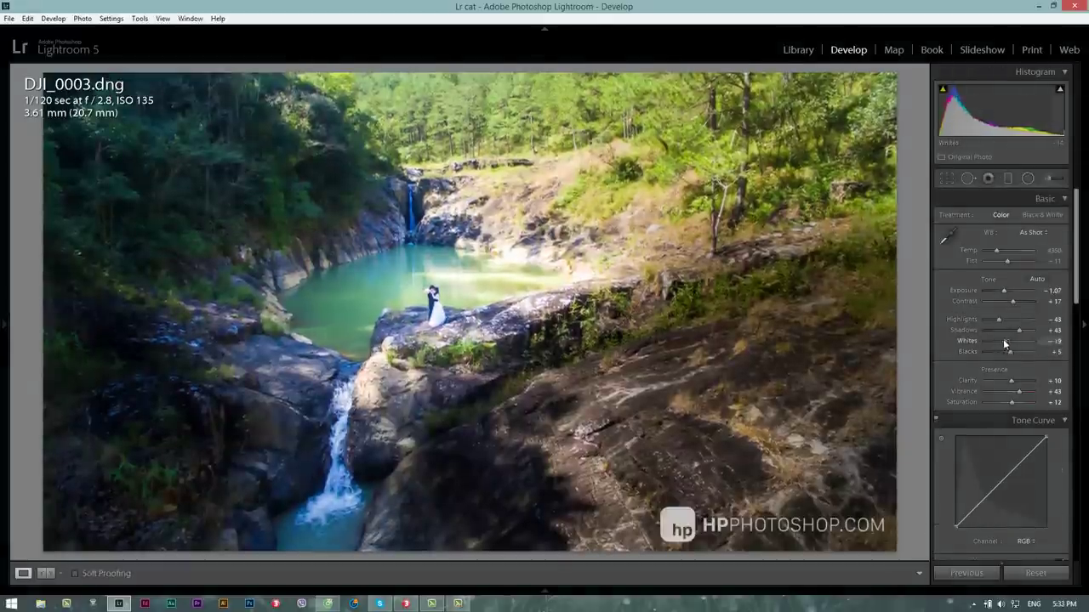
- Add a brightening radial filter centred on the couple
click(1028, 178)
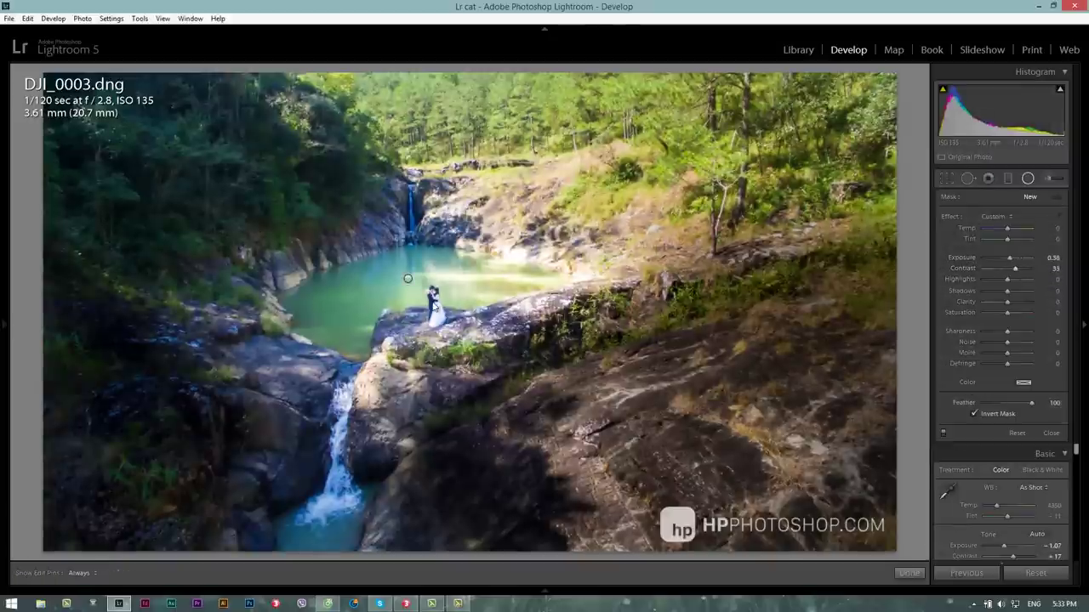
drag(432, 302, 507, 357)
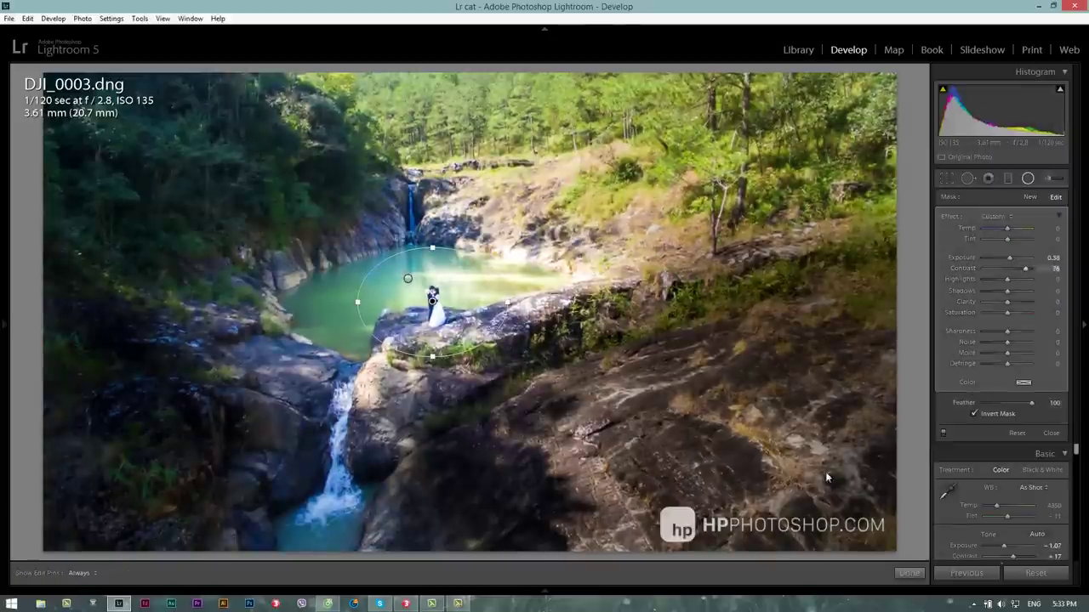
click(906, 572)
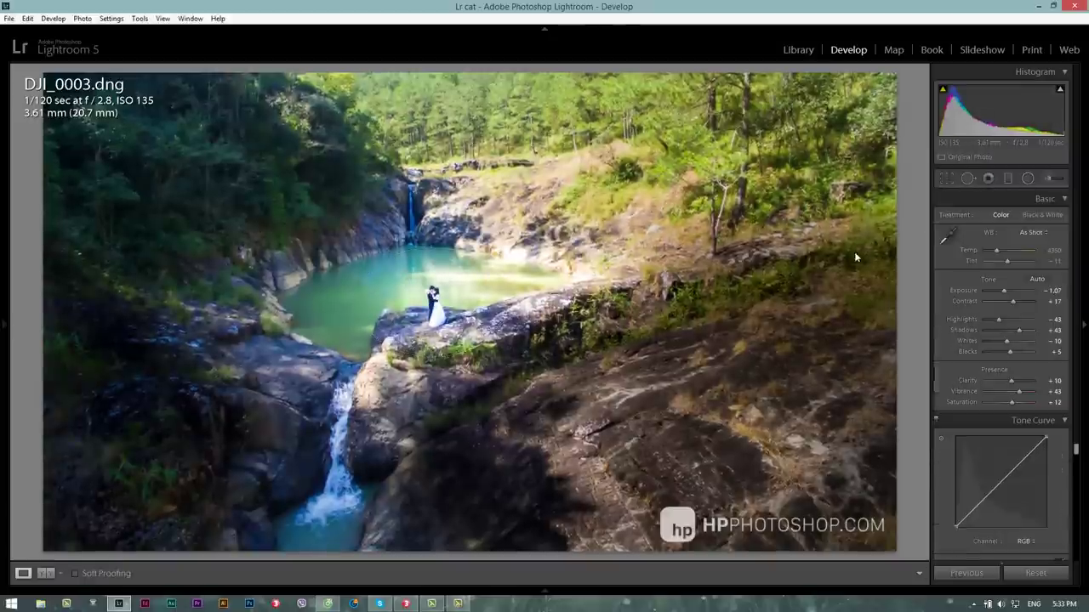
- Brush the upper and lower waterfalls with Temp 26 and Exposure 1.43
click(1050, 178)
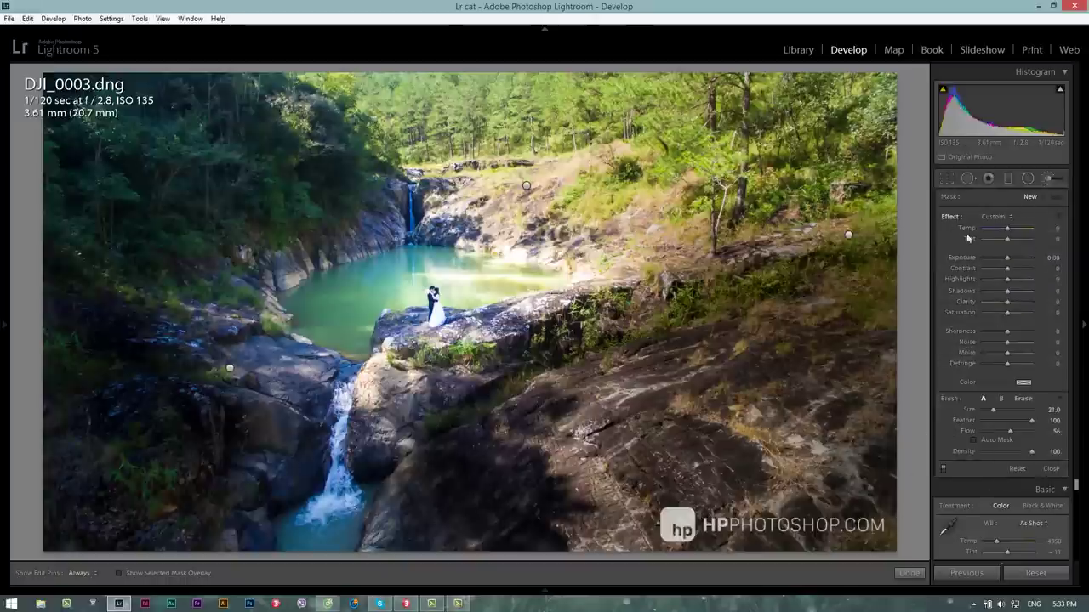
drag(1013, 233, 1015, 234)
drag(411, 182, 411, 213)
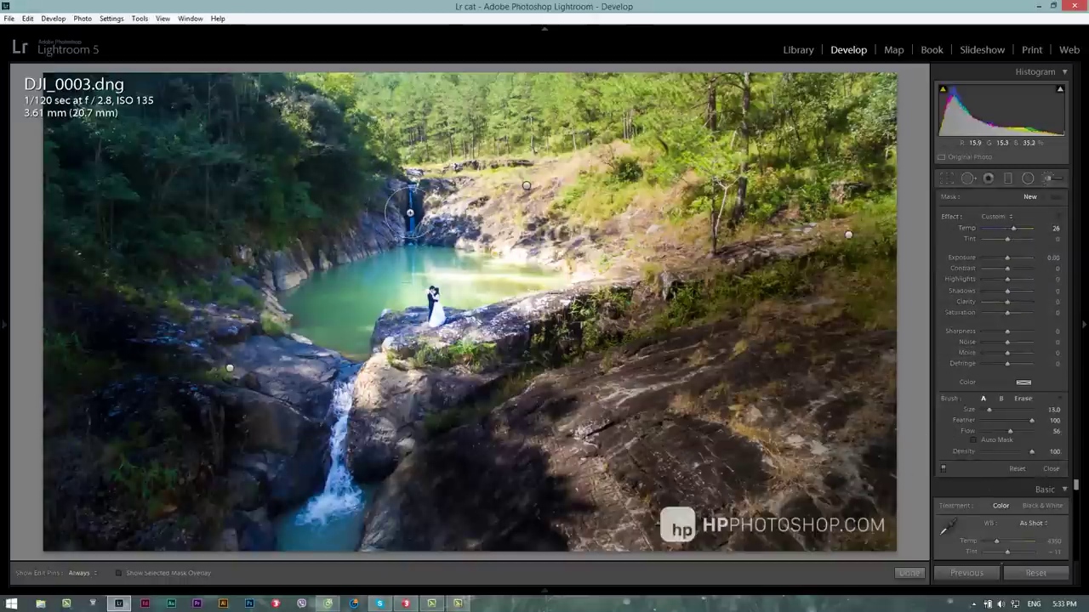
key(h)
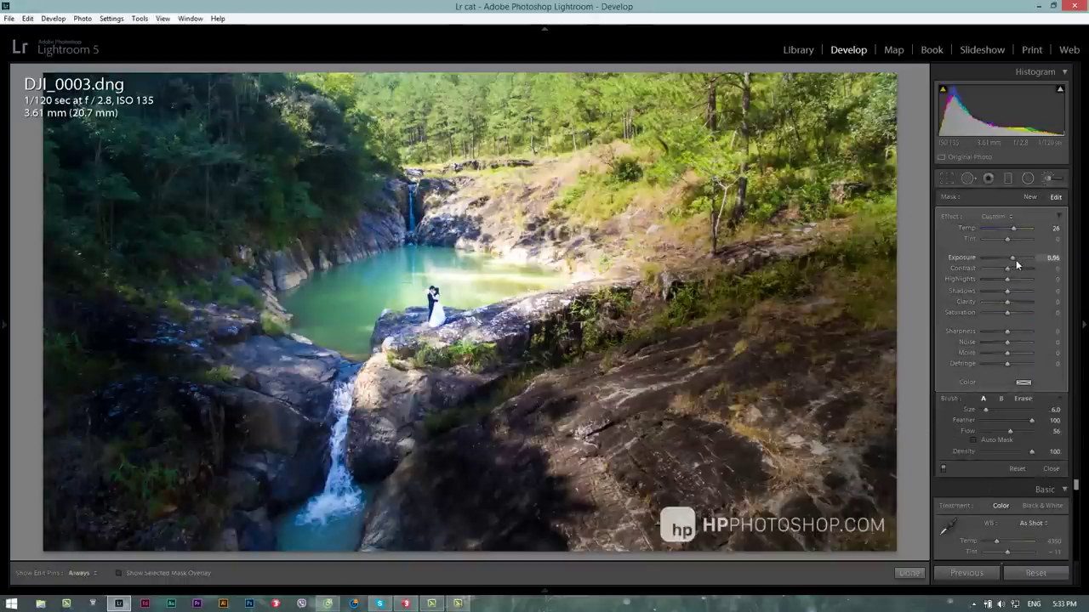
click(1019, 258)
drag(334, 521, 293, 541)
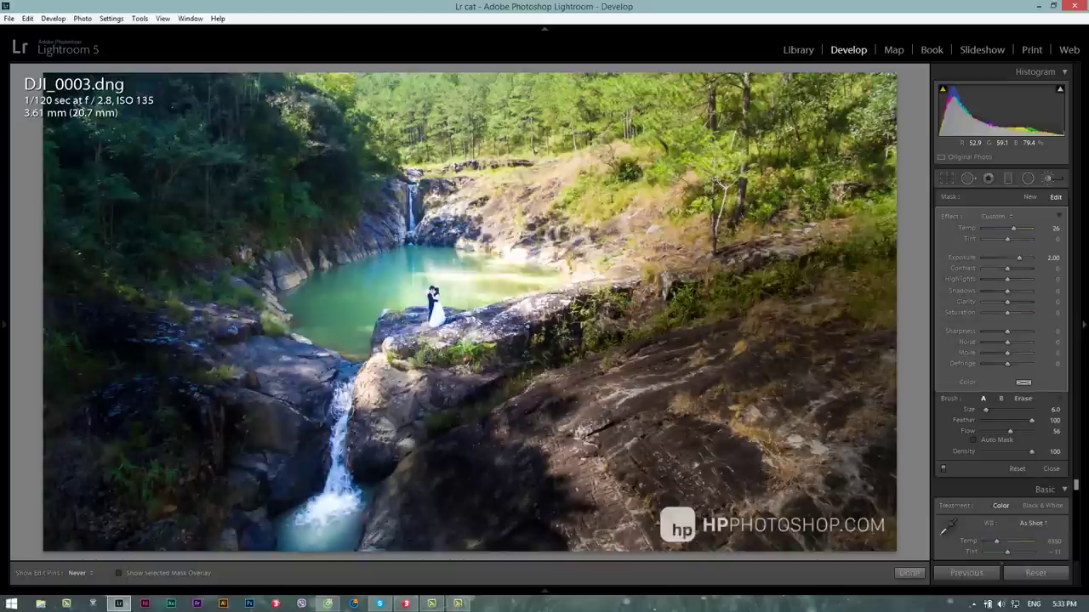
key(h)
click(1013, 258)
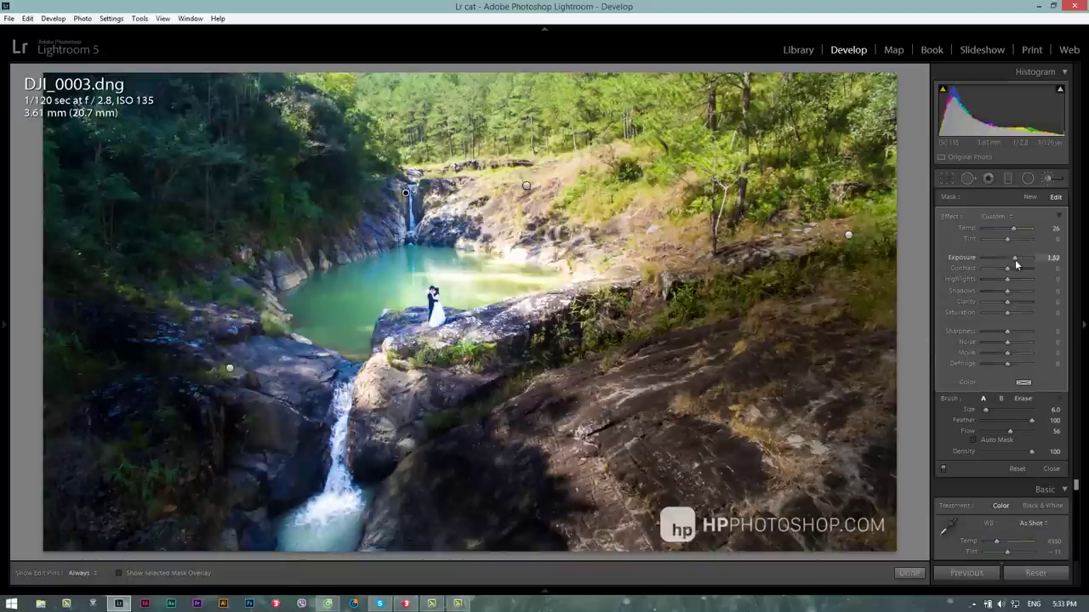
click(1015, 259)
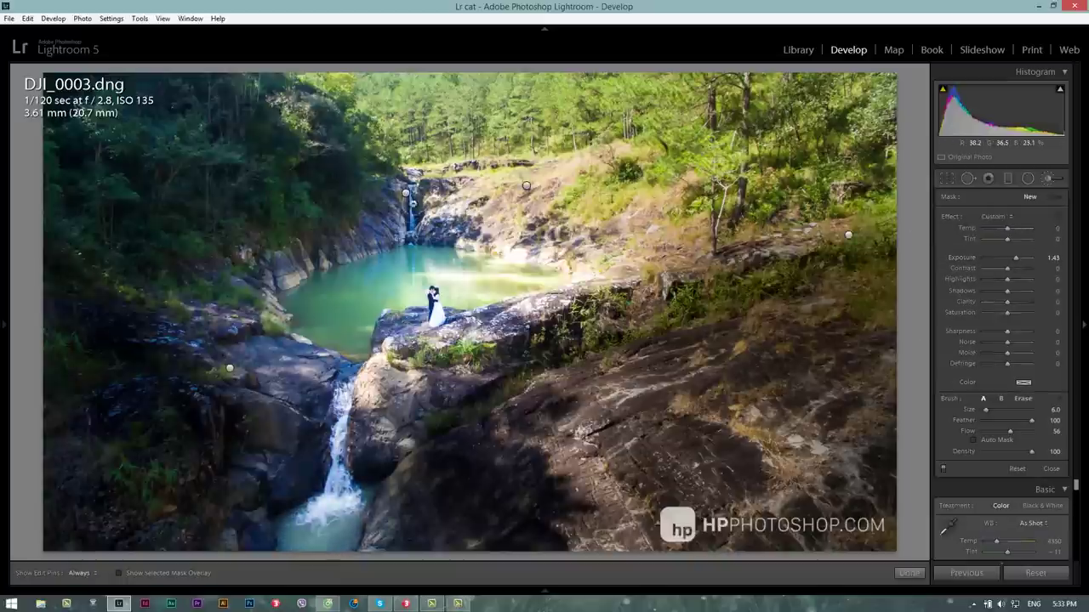
- Extend the waterfall brightening, then start a smaller new brush at about -0.95 exposure
drag(412, 202, 412, 223)
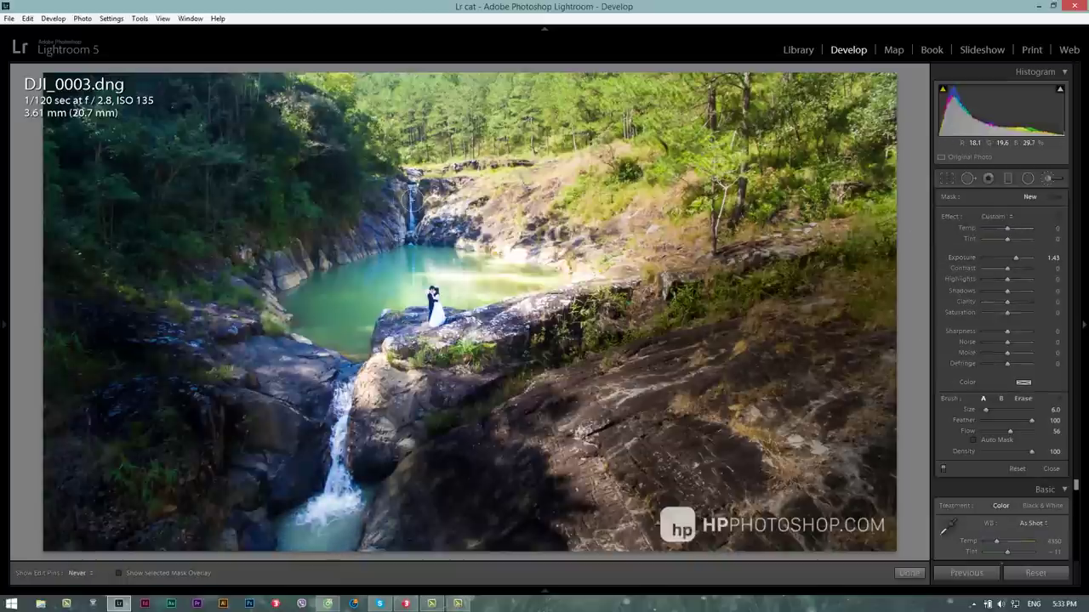
click(1029, 197)
drag(1015, 258, 1004, 259)
key(h)
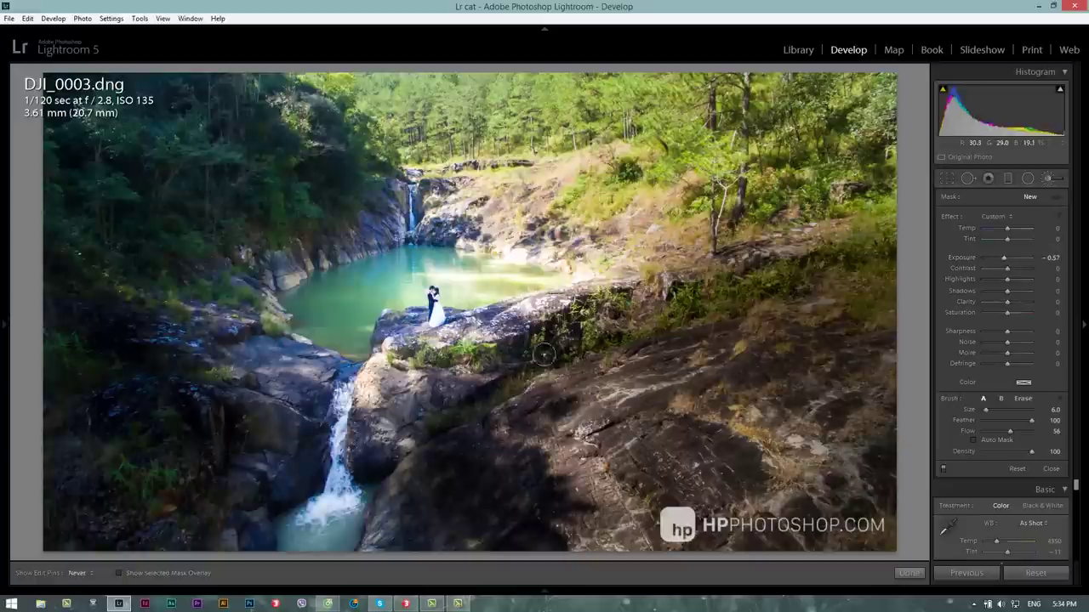
drag(568, 330, 499, 408)
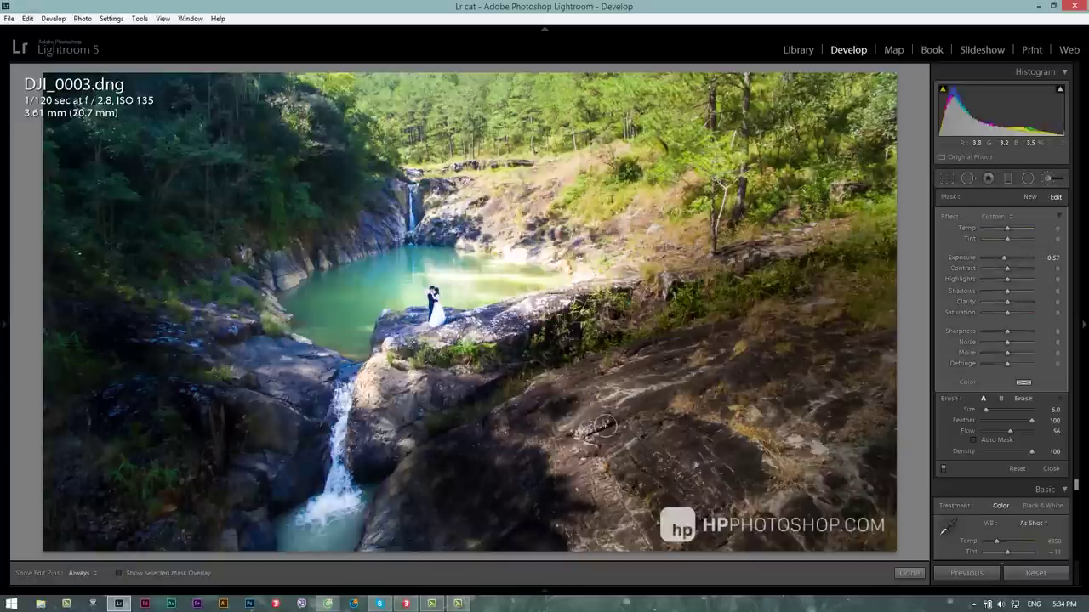
scroll(663, 413, up, 2)
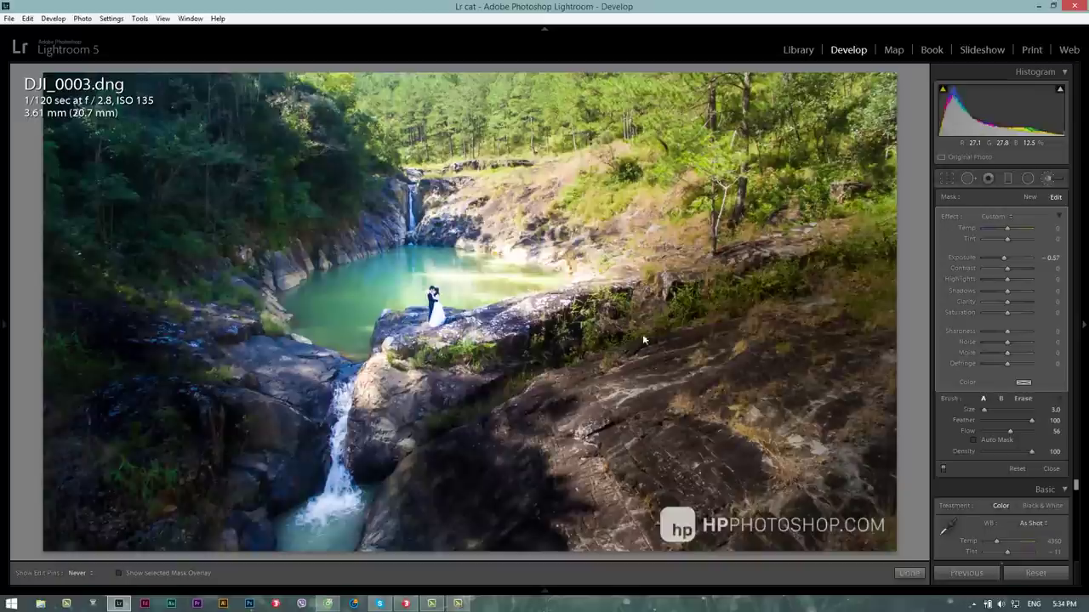
drag(1026, 264, 1000, 263)
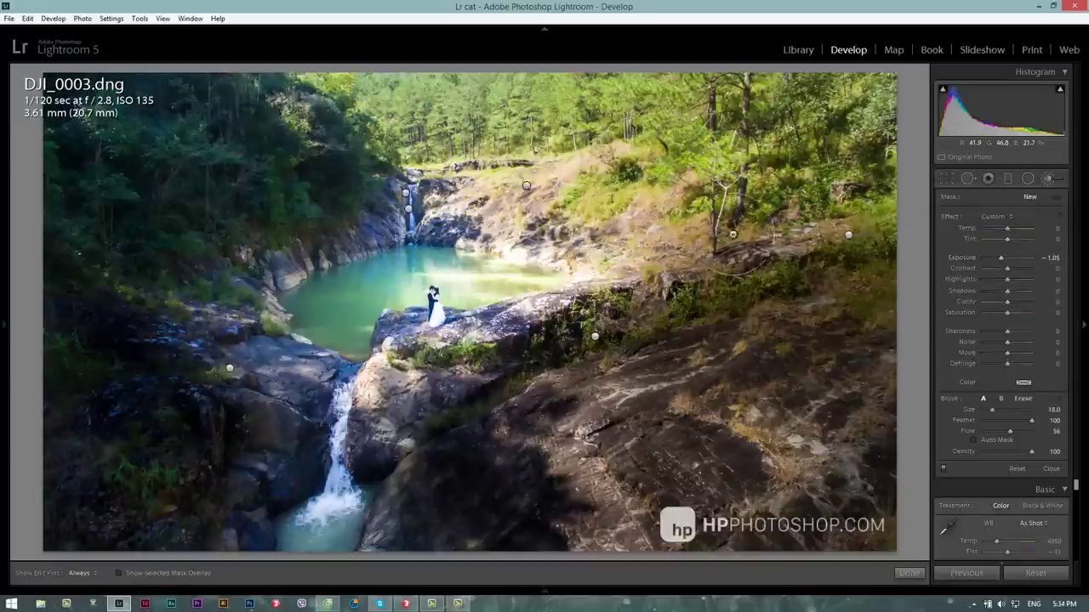
- Paint darkening over the central rocks, strengthen it, and show the Before view
scroll(587, 253, up, 3)
drag(586, 268, 629, 221)
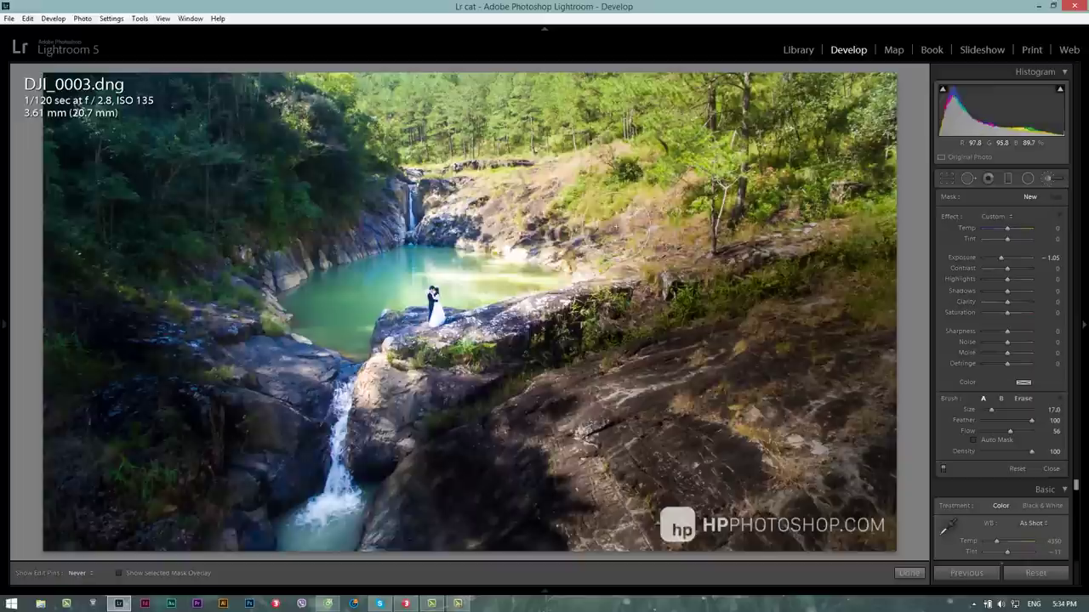
drag(1002, 258, 996, 259)
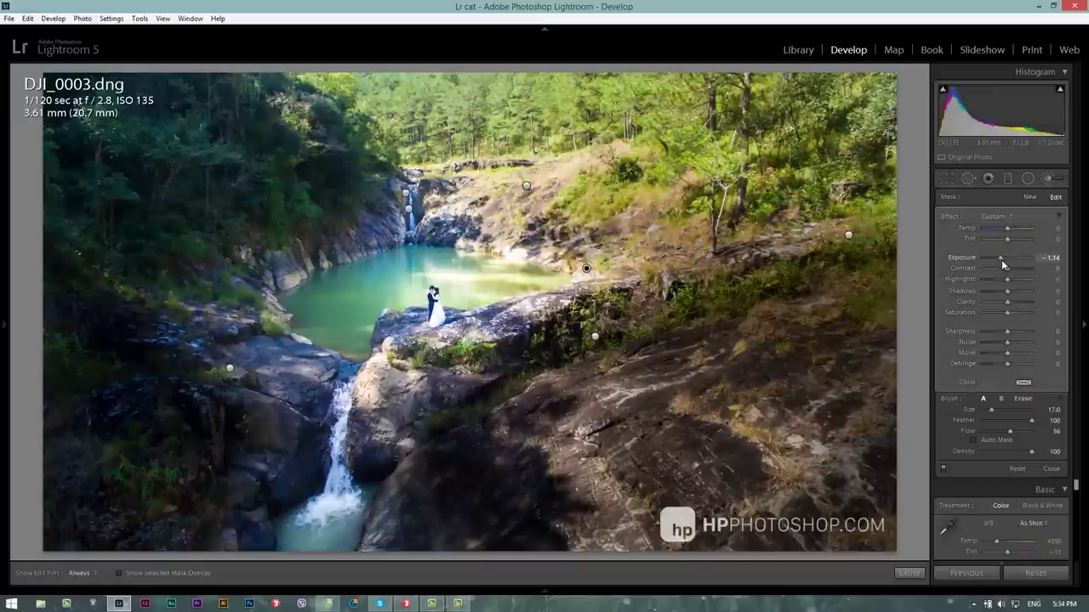
key(k)
key(backslash)
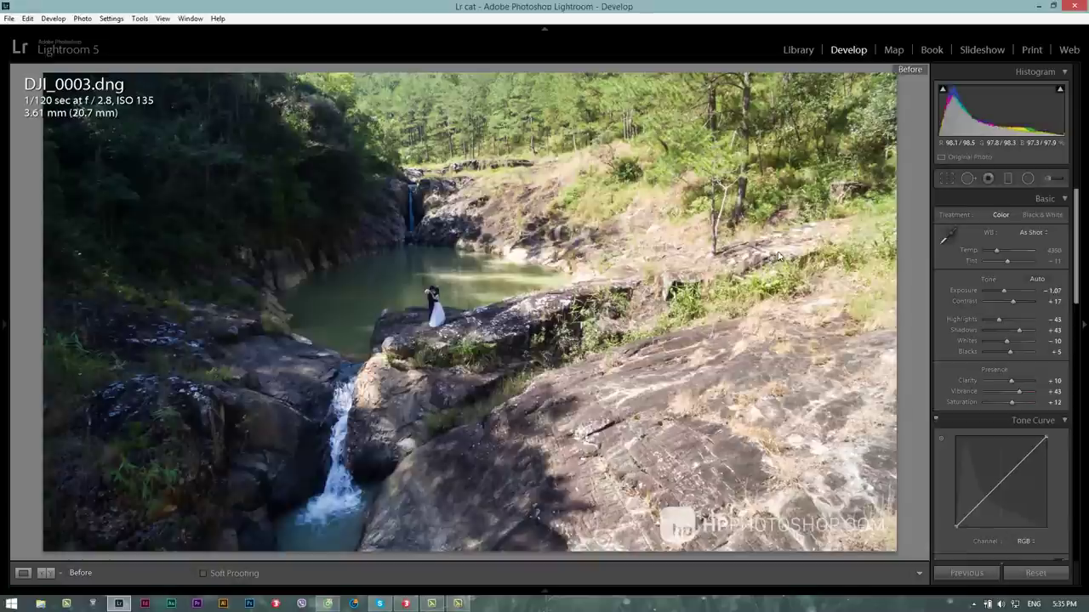
- Strengthen the exposure of the existing rock-darkening brush adjustments
key(backslash)
click(968, 178)
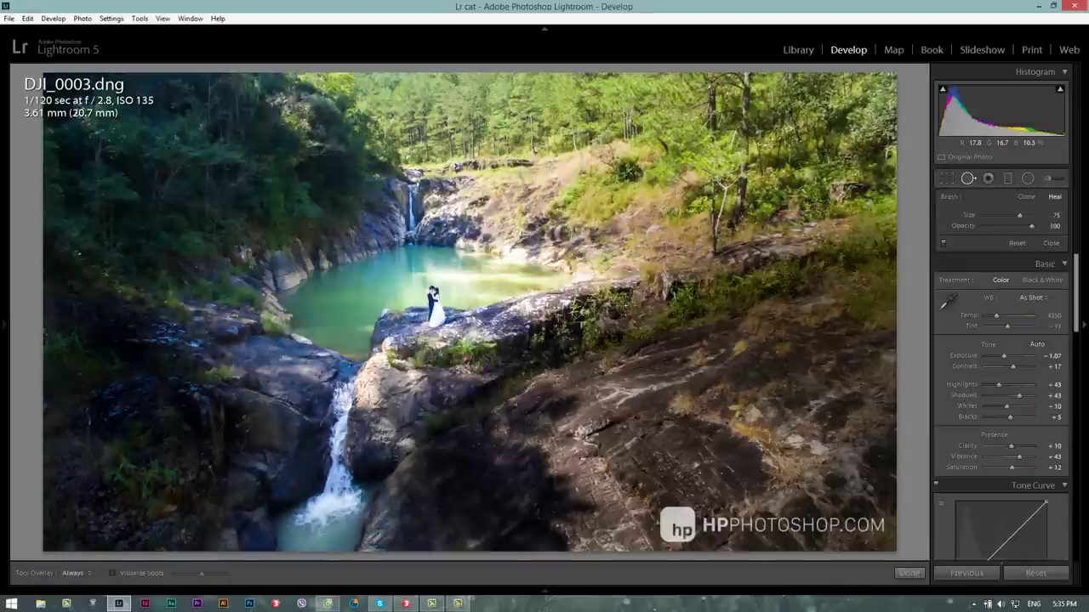
key(k)
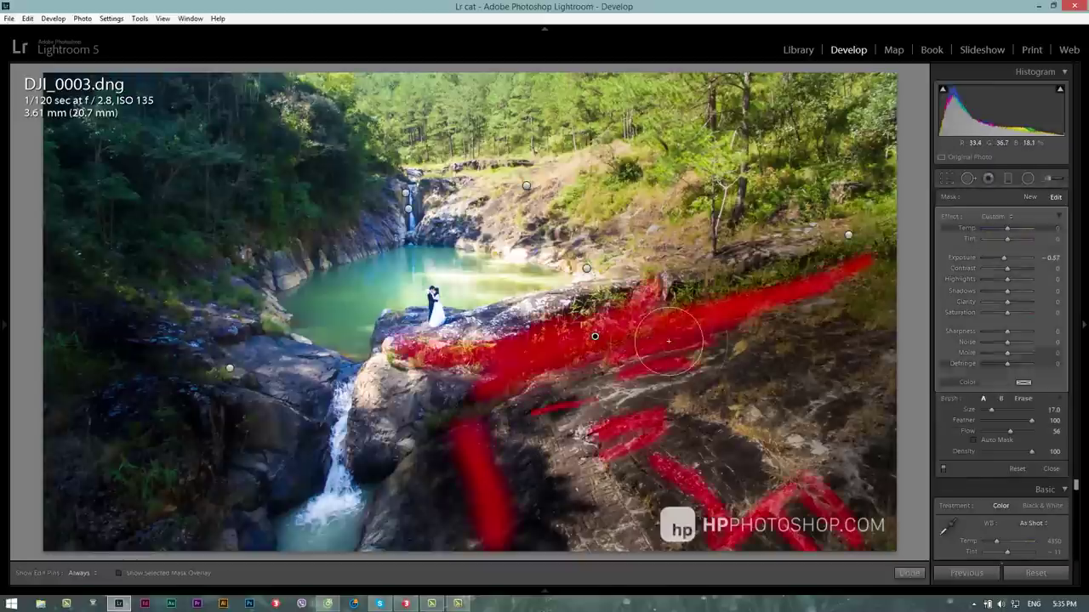
click(587, 270)
click(230, 368)
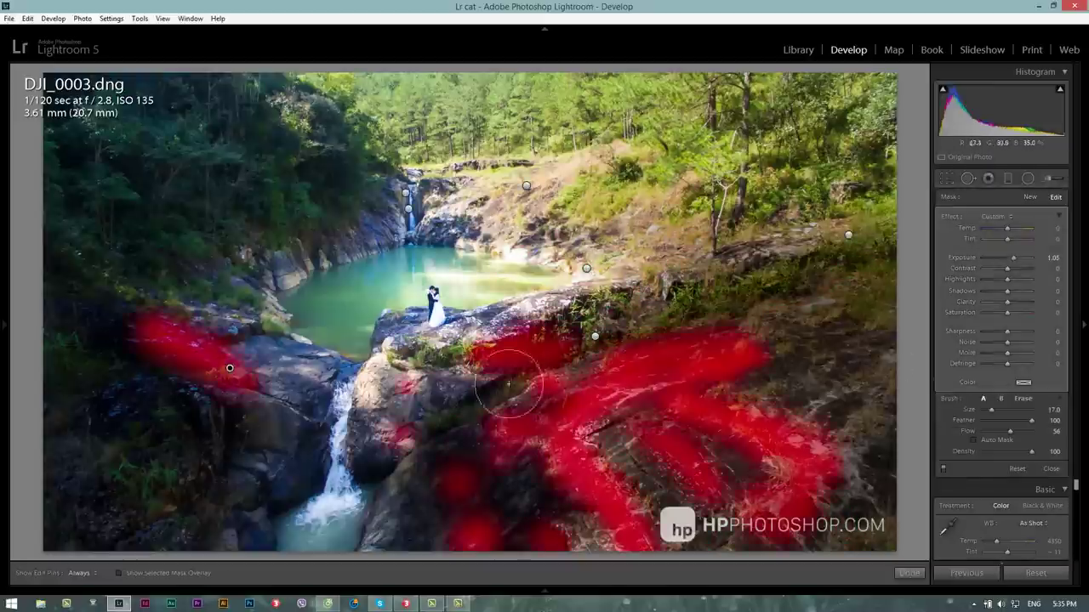
drag(1021, 259, 1024, 259)
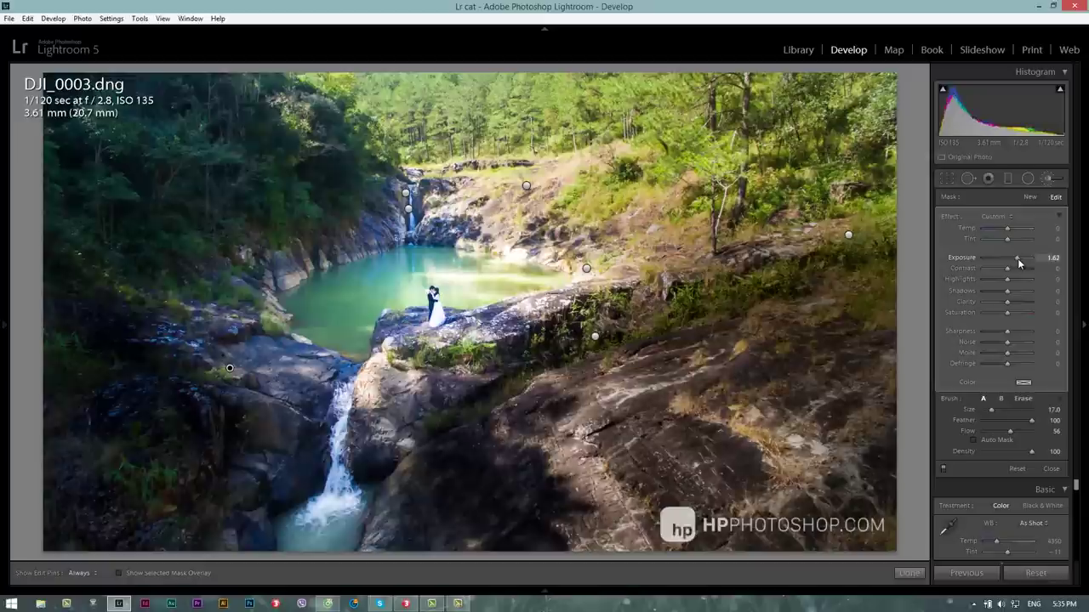
- Set global Contrast to +26 and white balance Temp to 4738
click(910, 572)
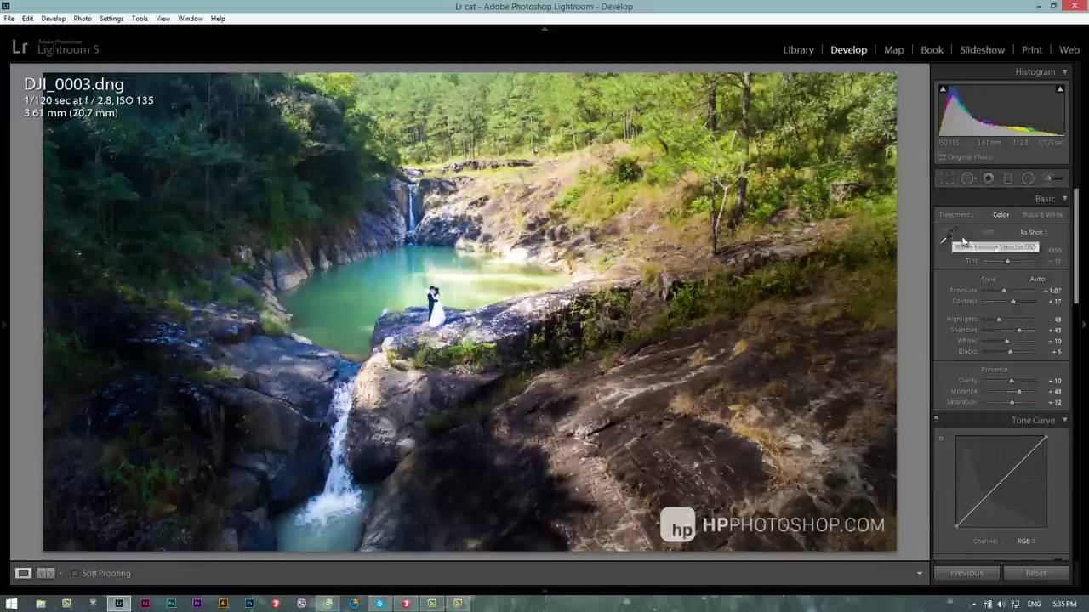
drag(1018, 303, 1015, 303)
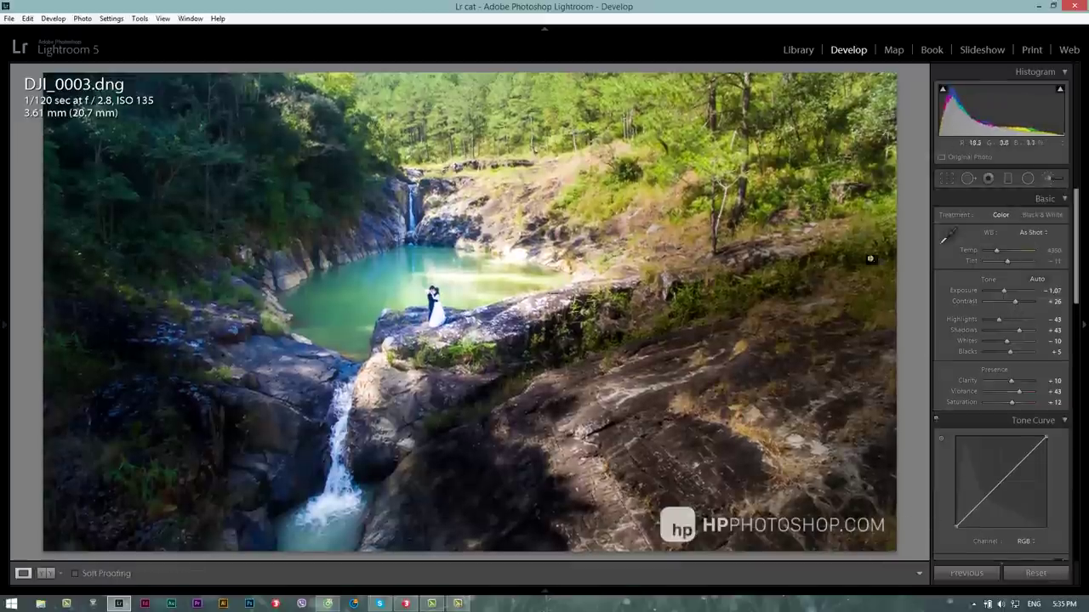
drag(996, 250, 999, 250)
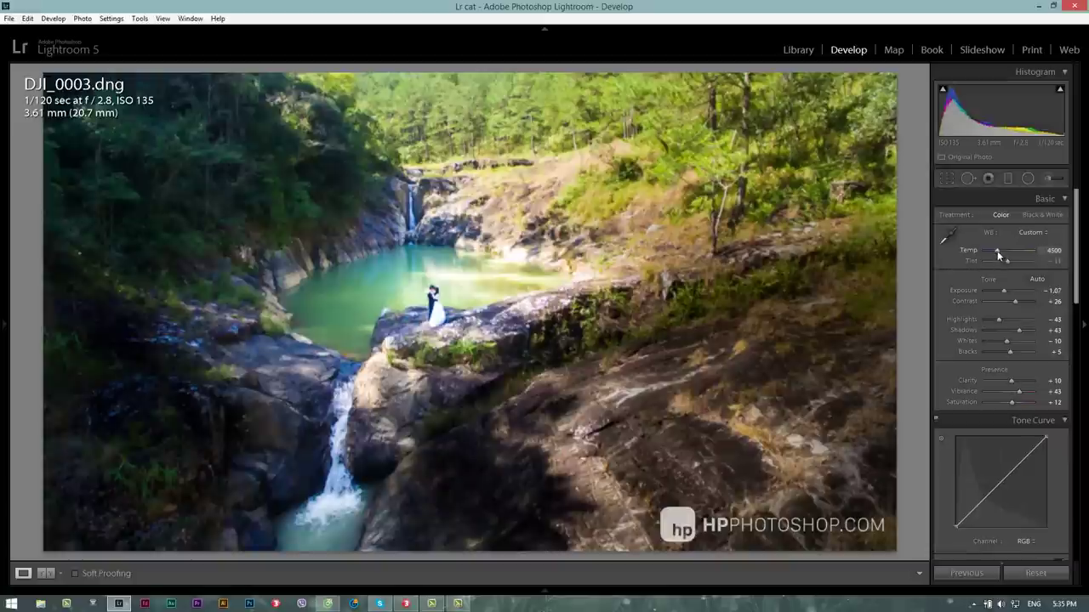
- Add a cooling Temp -24, Tint -5 brush on the right-hand rocks
key(k)
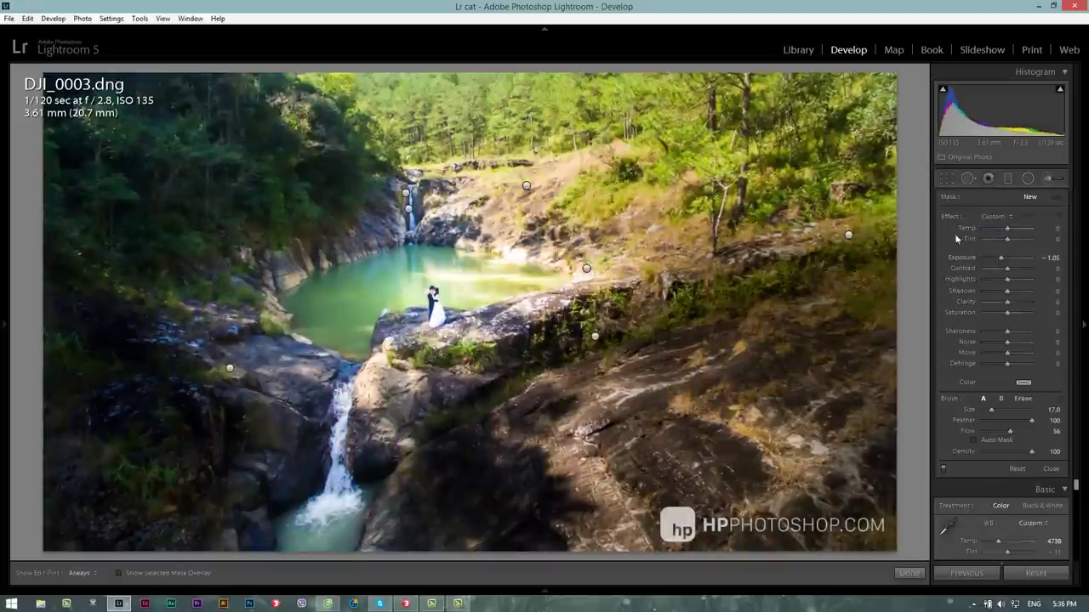
key(h)
scroll(778, 340, up, 3)
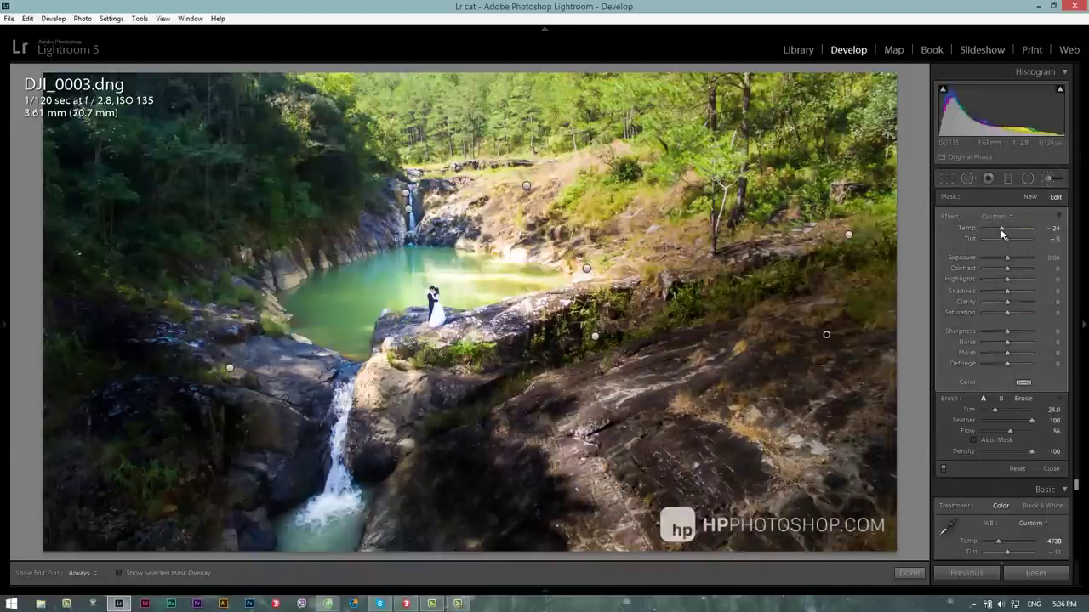
click(908, 572)
scroll(1012, 307, down, 3)
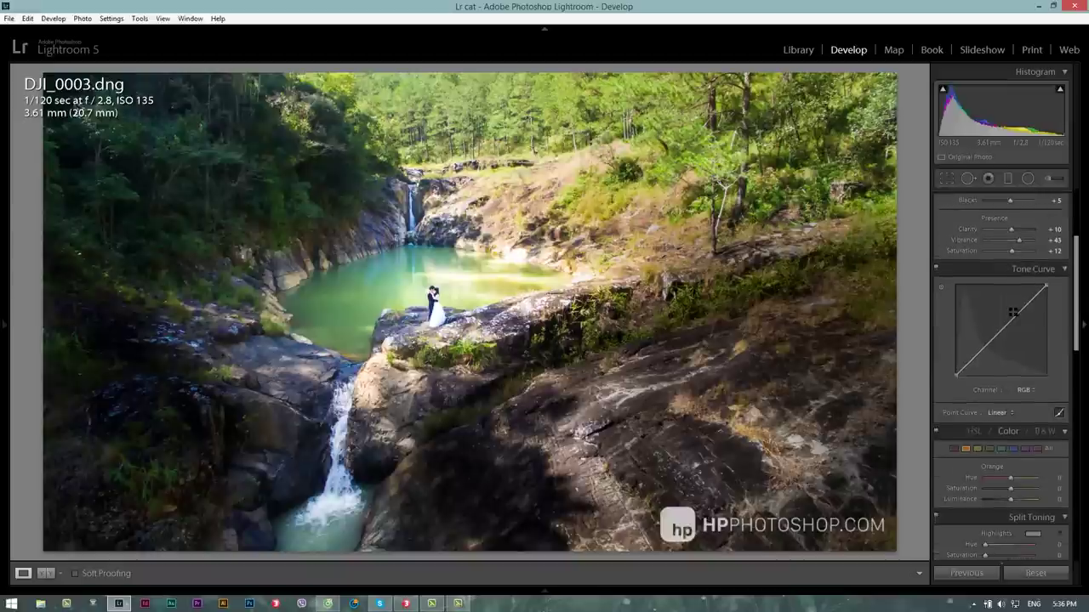
mouse_move(975, 357)
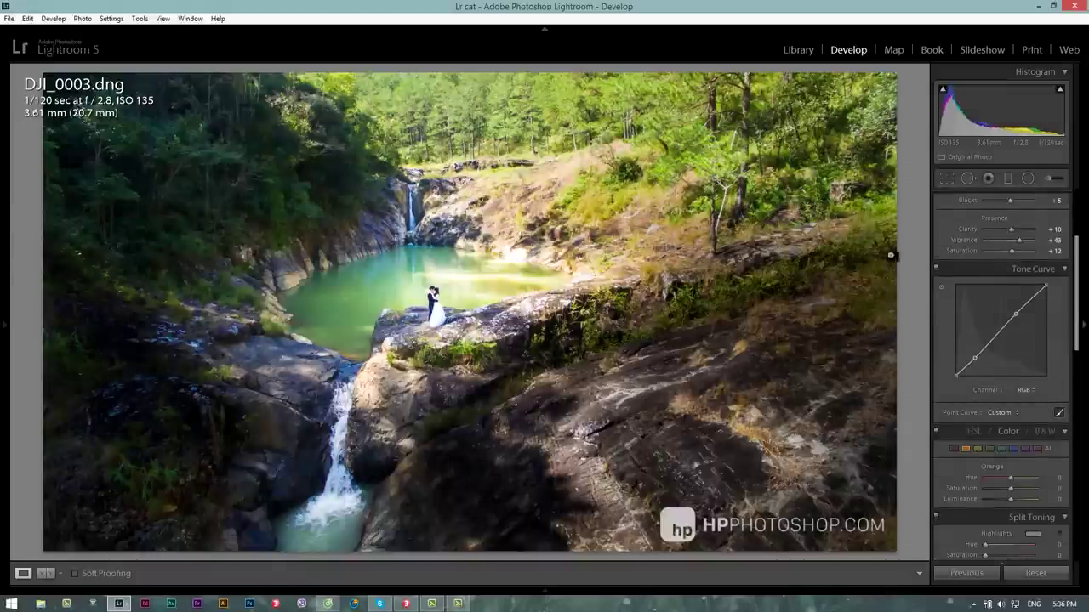
- Paint an Exposure +1.05 brightening stroke along the pool's left edge
key(k)
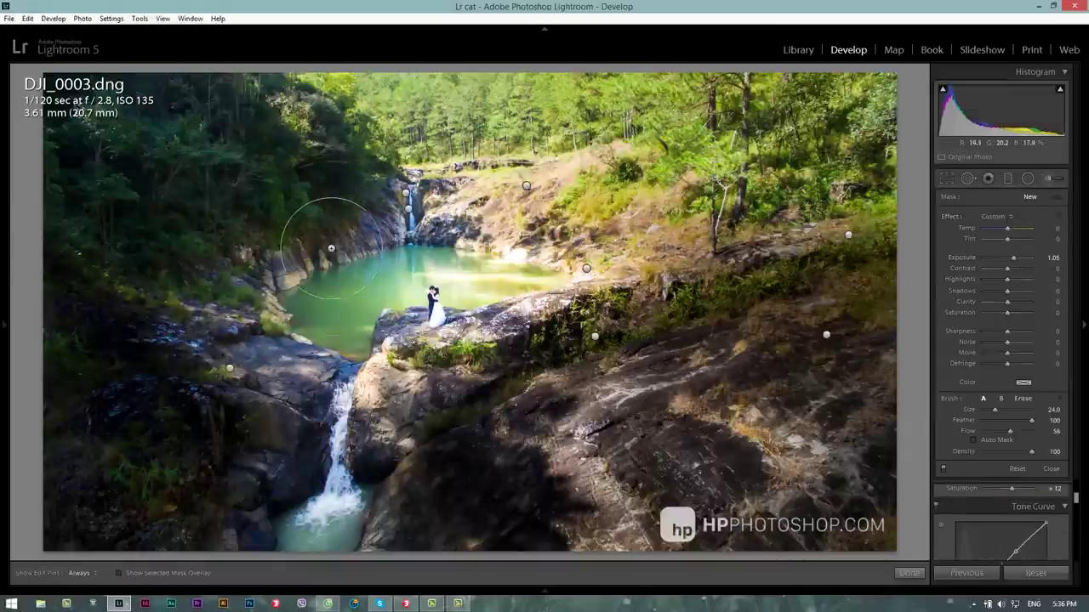
scroll(357, 213, down, 3)
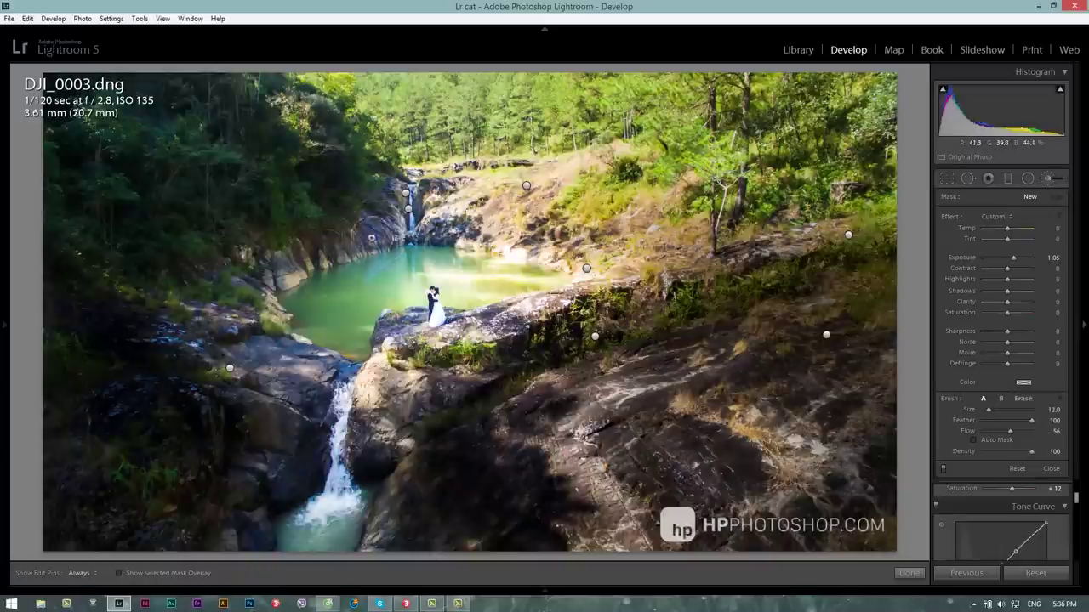
drag(374, 240, 272, 280)
scroll(689, 281, down, 3)
- Add an inverted Exposure -0.57 radial filter around the pool and couple
click(1028, 178)
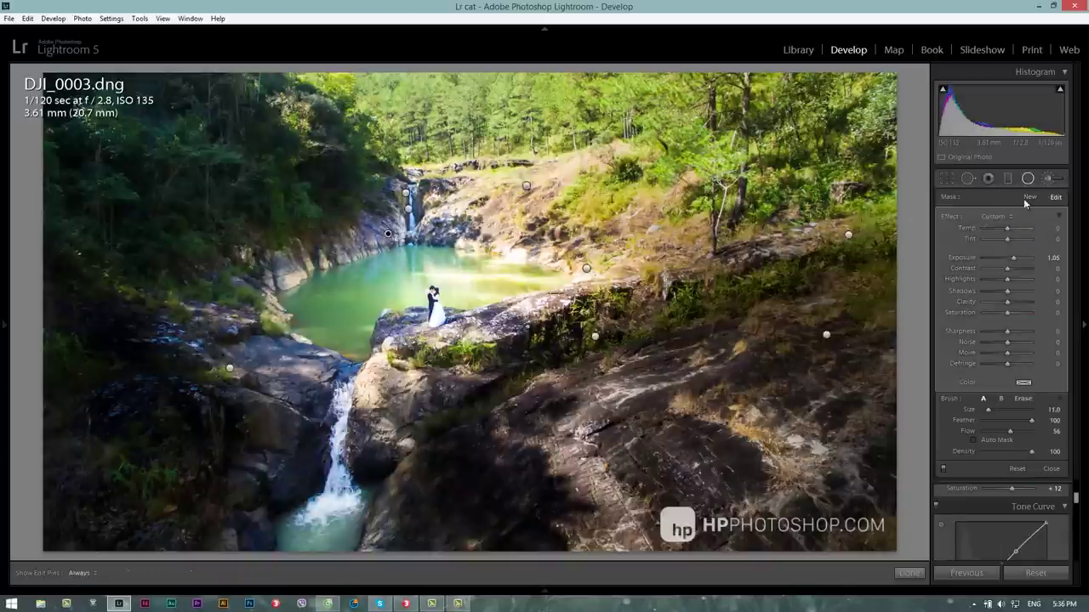
drag(553, 268, 640, 312)
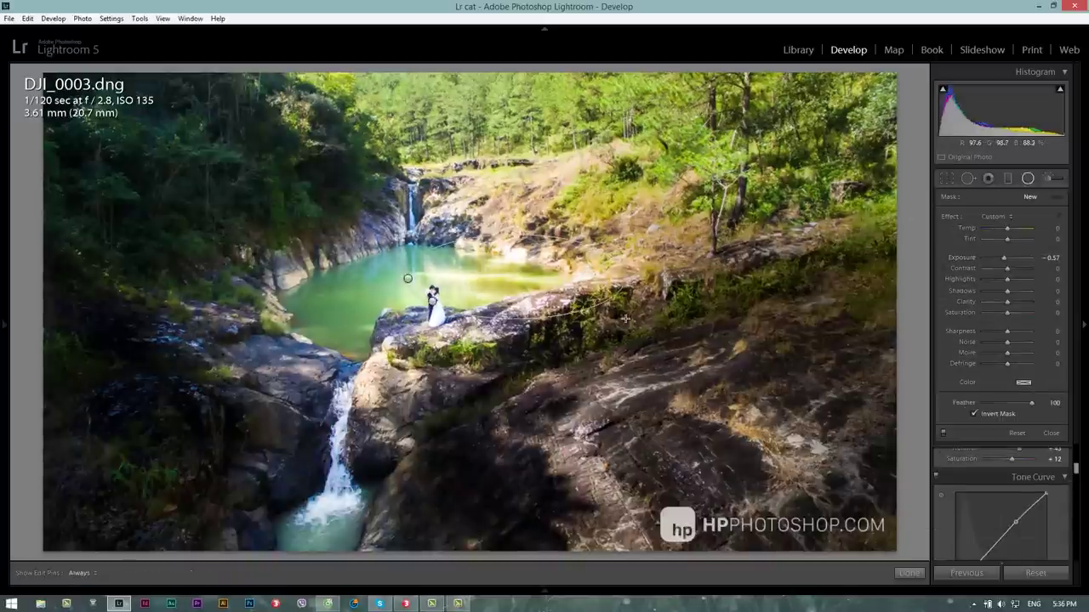
click(910, 573)
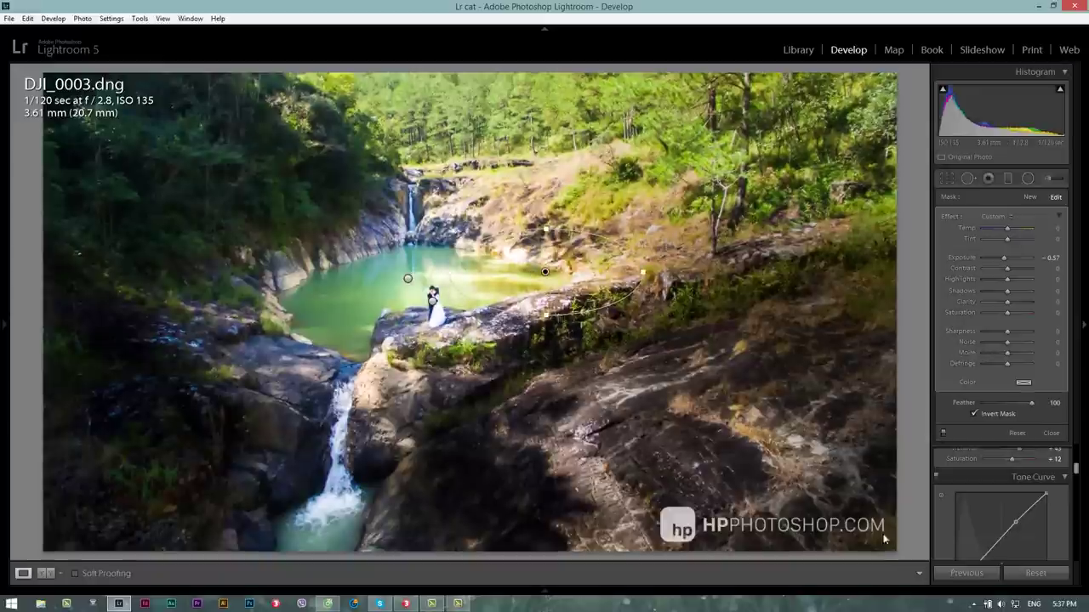
- In HSL set Orange Saturation +18, Green Hue +16 and Green Luminance +33
scroll(1083, 298, down, 5)
mouse_move(1009, 300)
mouse_down()
mouse_move(1014, 291)
mouse_move(1022, 312)
mouse_move(1013, 291)
mouse_move(1014, 313)
mouse_up()
click(989, 261)
click(978, 260)
- Split-tone highlights at Hue 87, Saturation 13 and shadows at Hue 255, Saturation 14
scroll(1073, 343, down, 2)
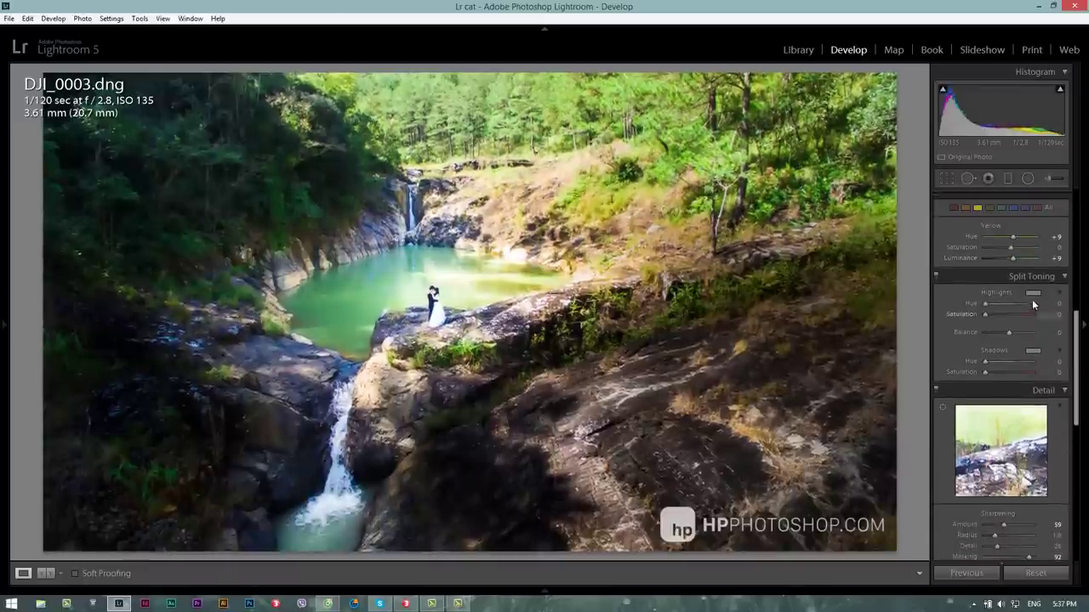
click(1032, 293)
drag(856, 303, 861, 323)
click(1033, 350)
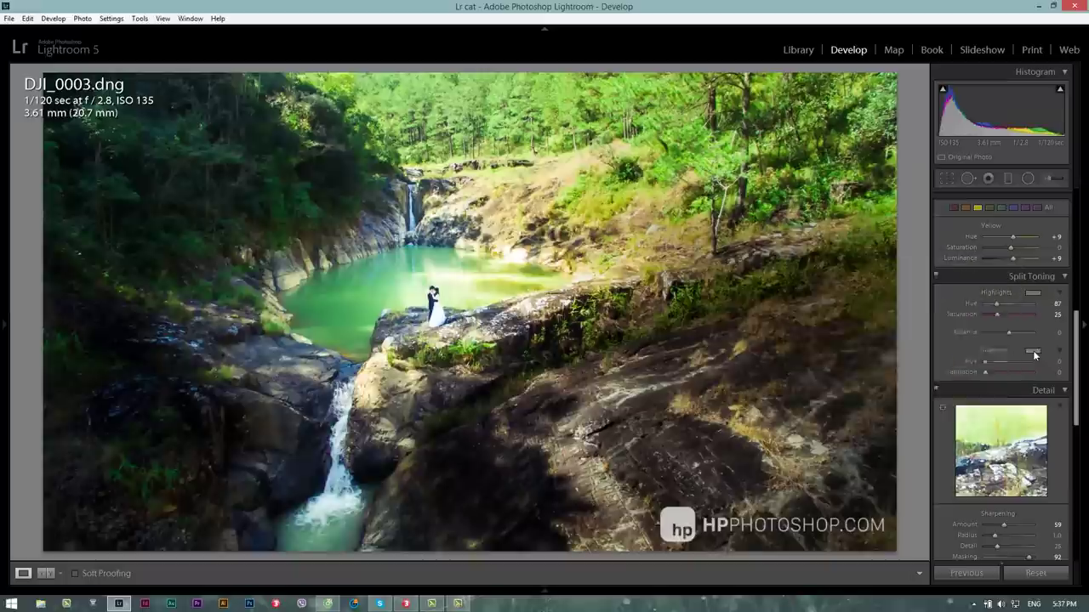
click(958, 380)
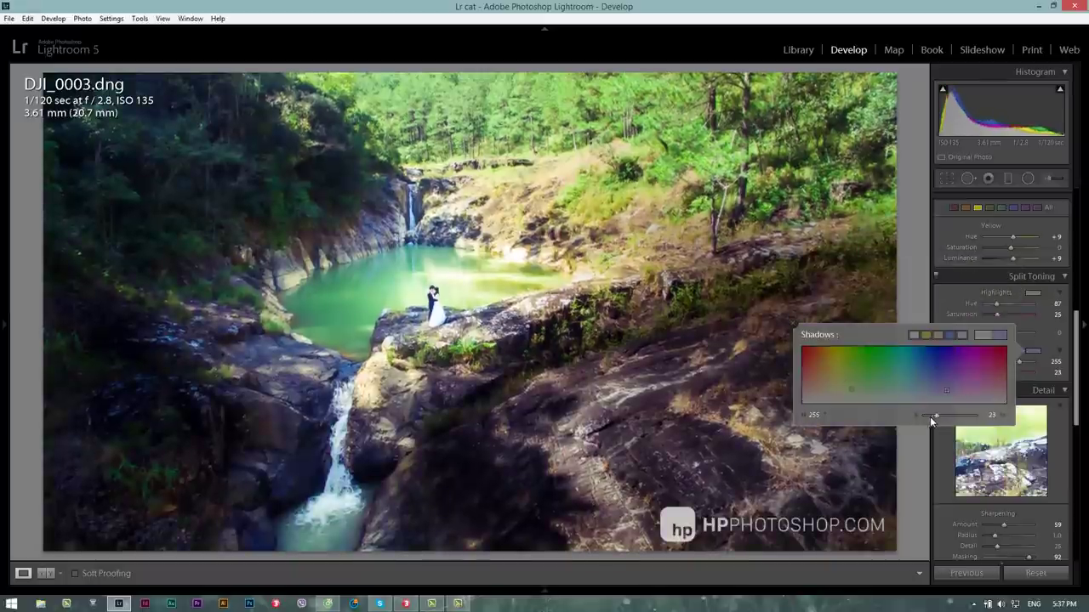
drag(930, 417, 926, 417)
drag(997, 314, 991, 314)
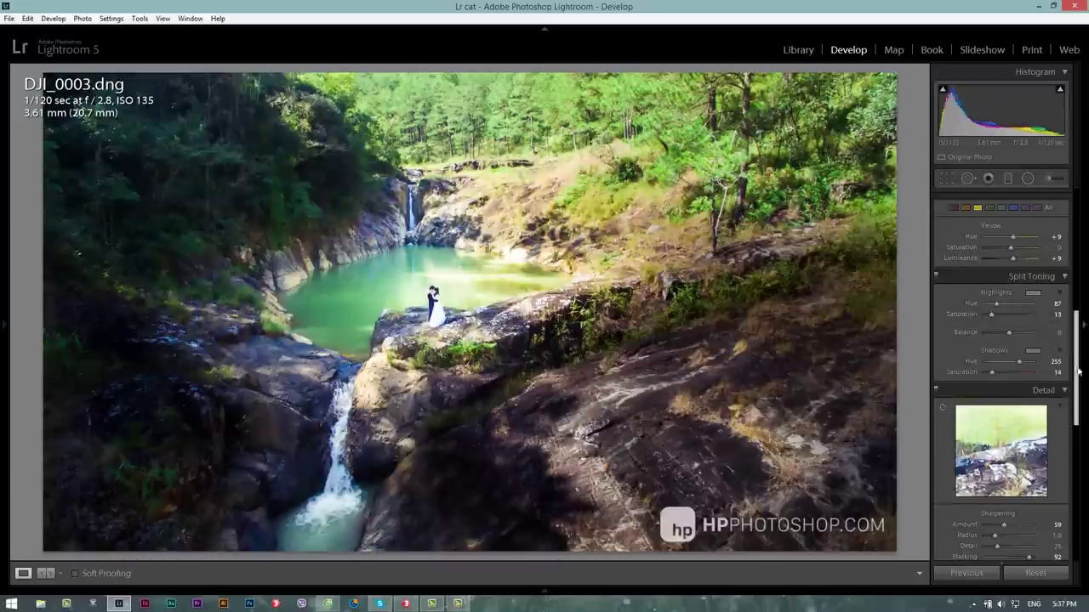
- Show the before and after versions side by side
scroll(1078, 371, up, 5)
scroll(1078, 371, up, 5)
scroll(1078, 371, up, 3)
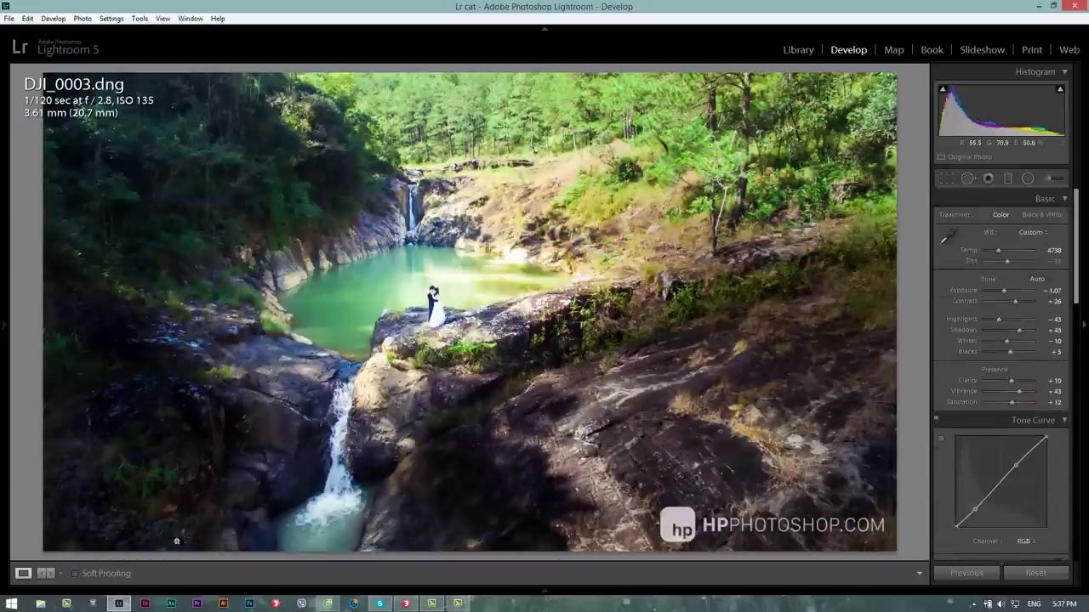
click(46, 573)
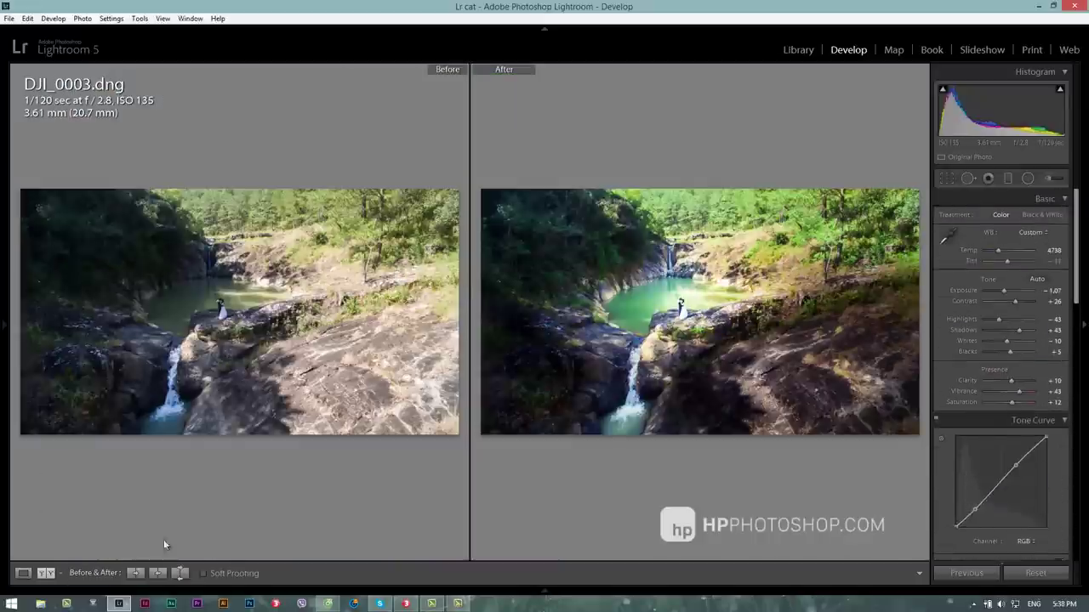
- Zoom into the pool in before/after view, toggle original versus edit, then return to single view
click(680, 305)
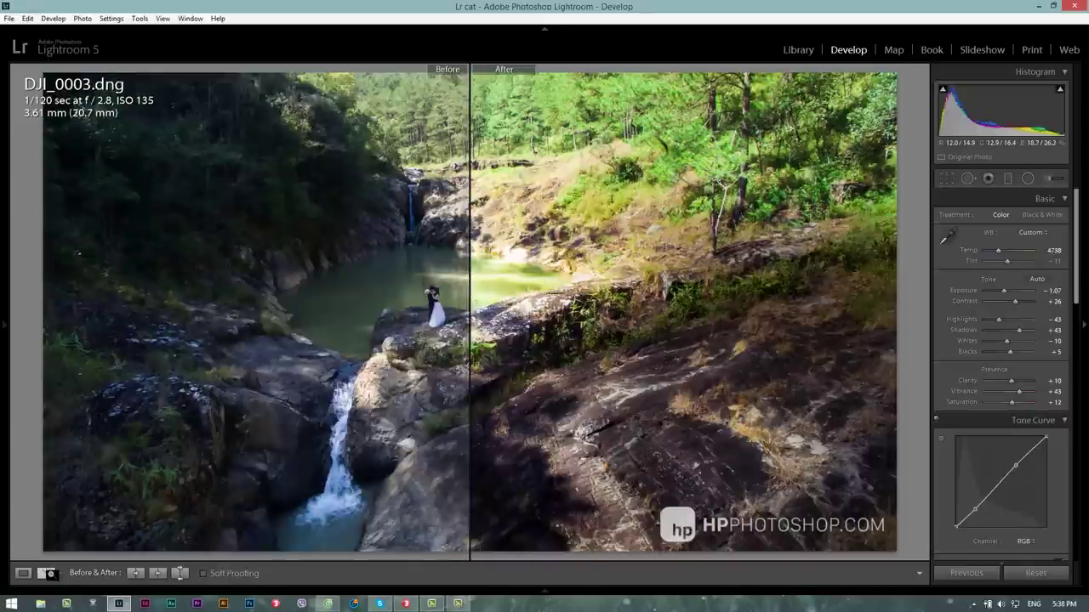
key(backslash)
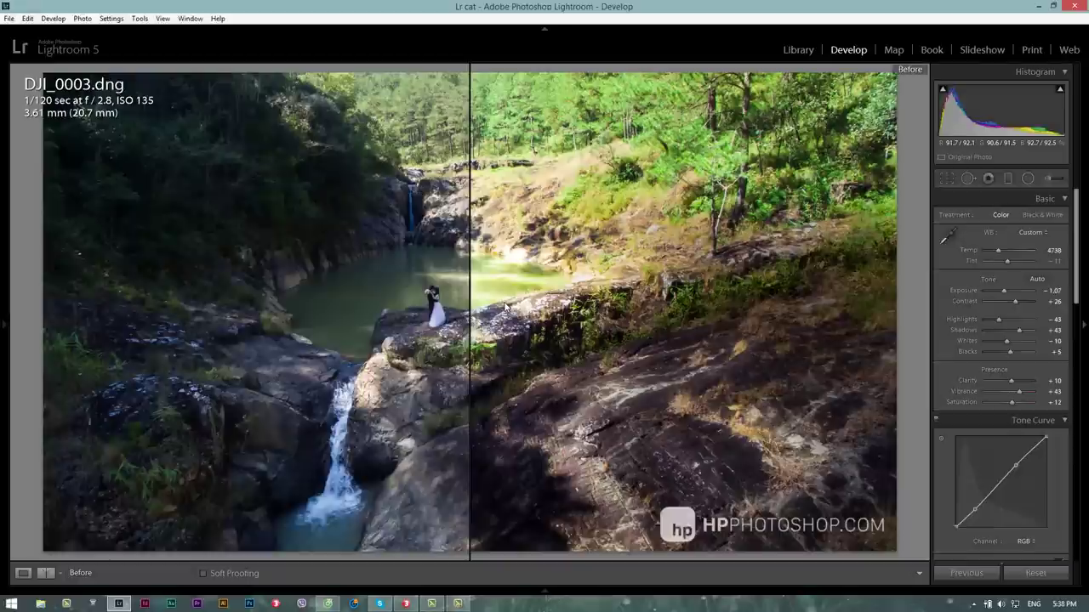
key(y)
key(backslash)
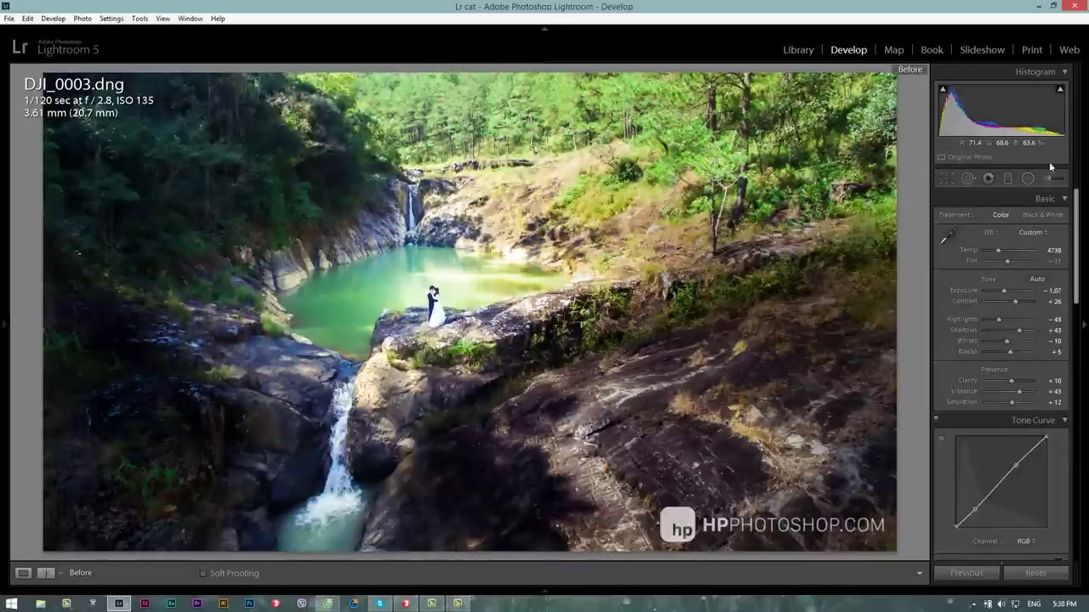
- Reselect the Radial Filter to show the inverted ellipse around the pool and couple
click(1027, 178)
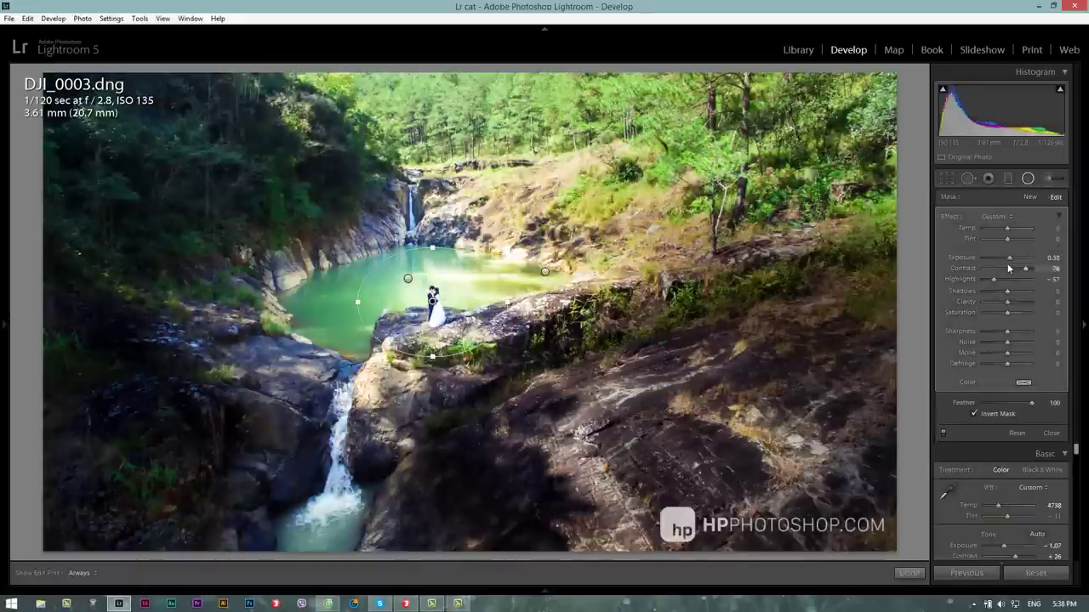